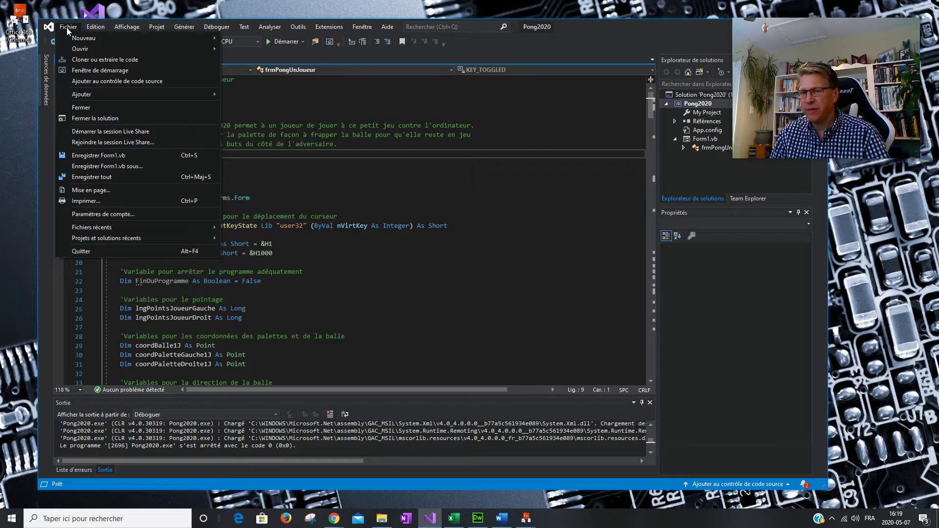
Close the Pong2020 solution and browse in File Explorer to the My Project folder inside JLR_Pong2020_Version2\Pong2020\Pong2020
click(99, 118)
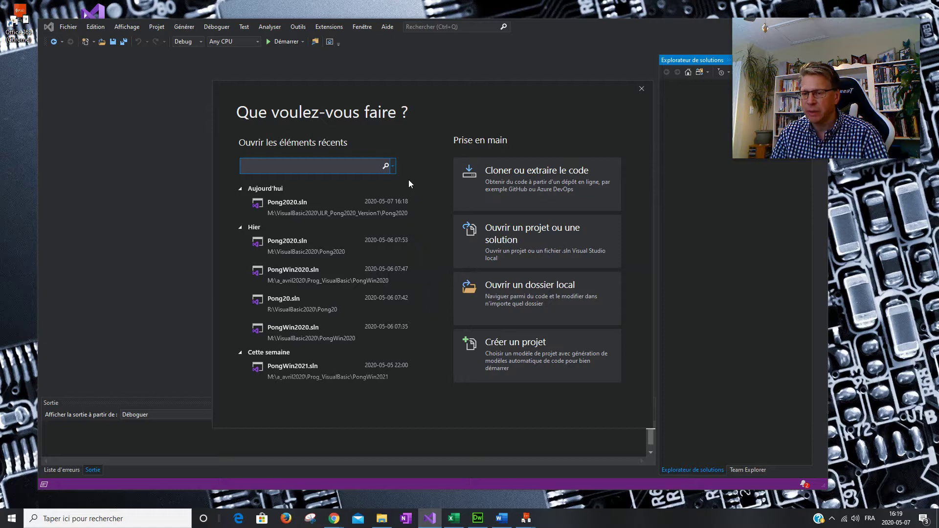
click(381, 521)
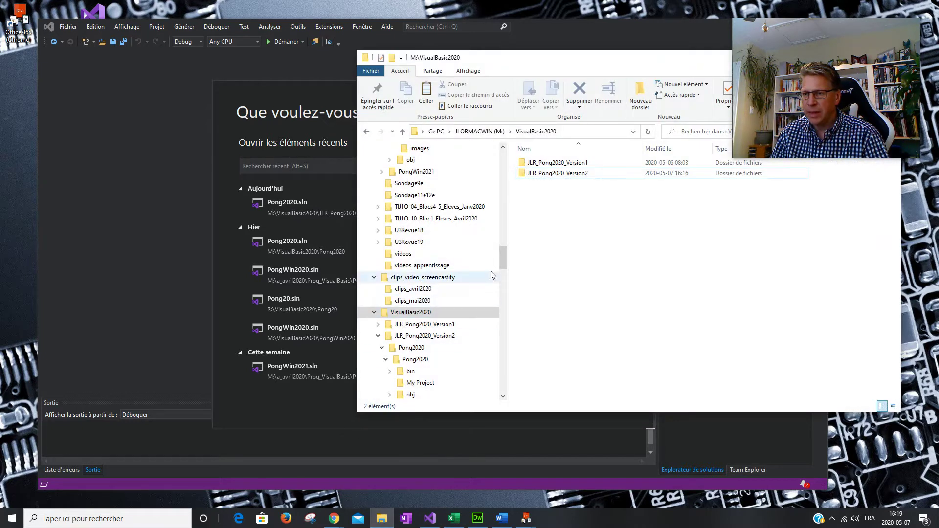
double_click(541, 176)
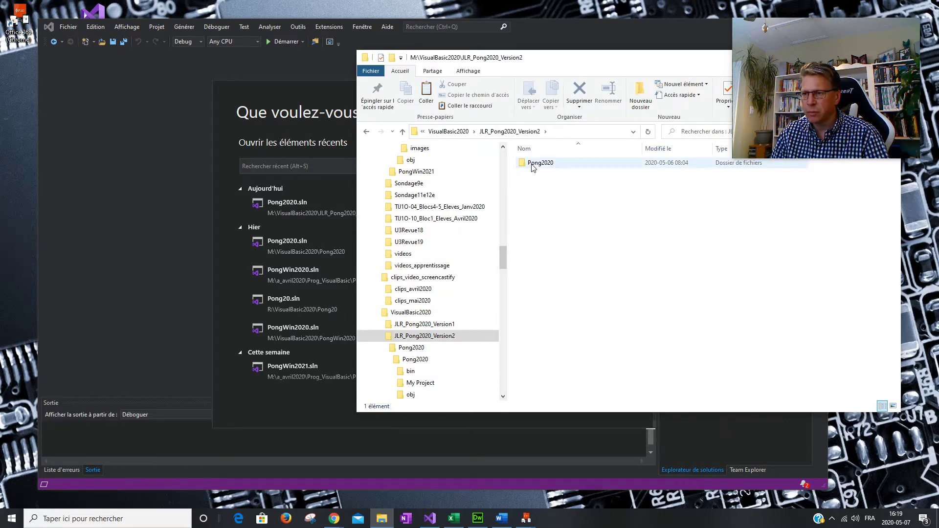
drag(590, 61, 443, 60)
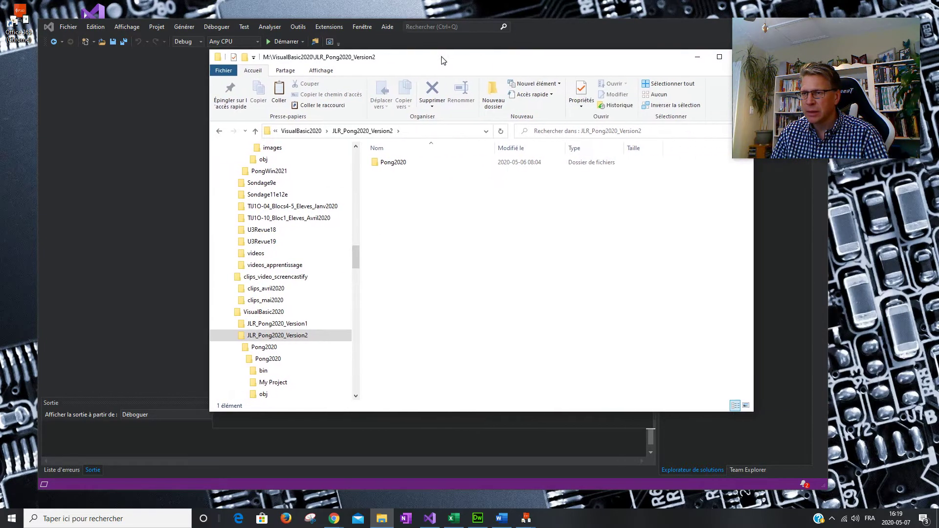
double_click(378, 163)
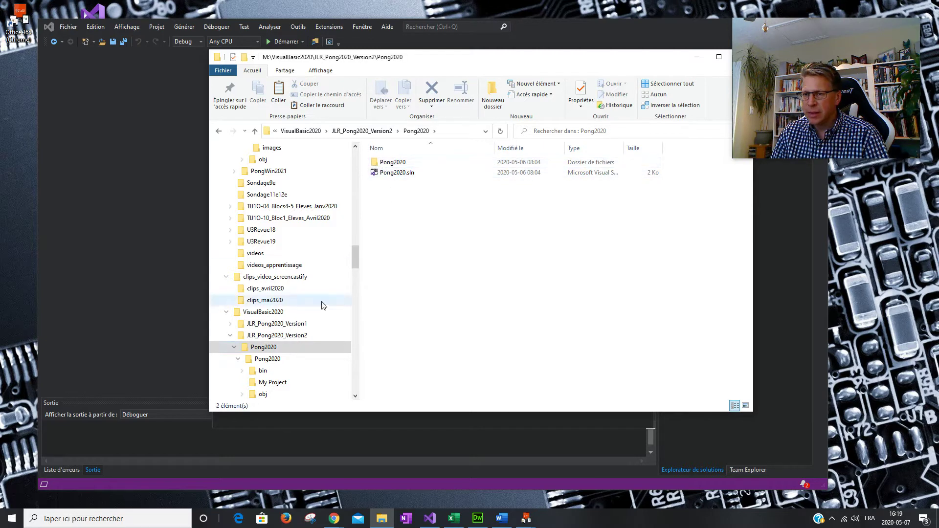
double_click(384, 163)
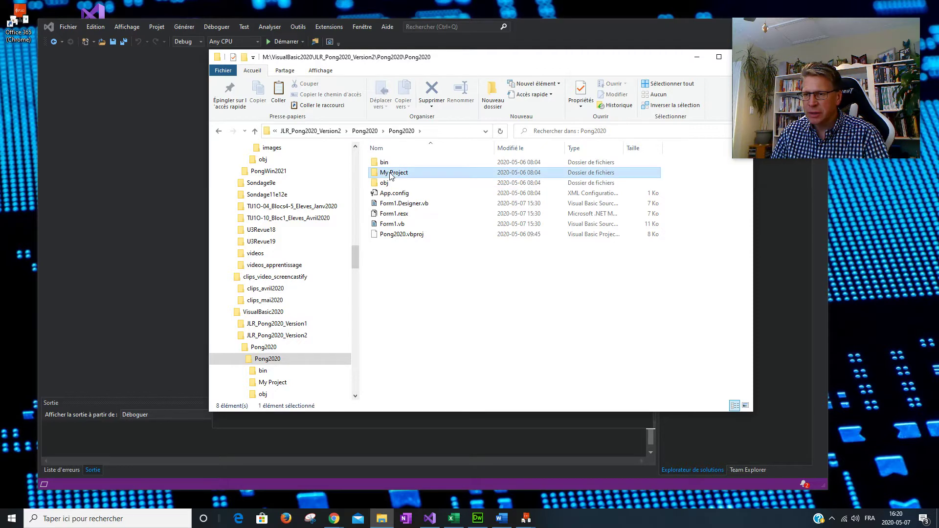
double_click(391, 175)
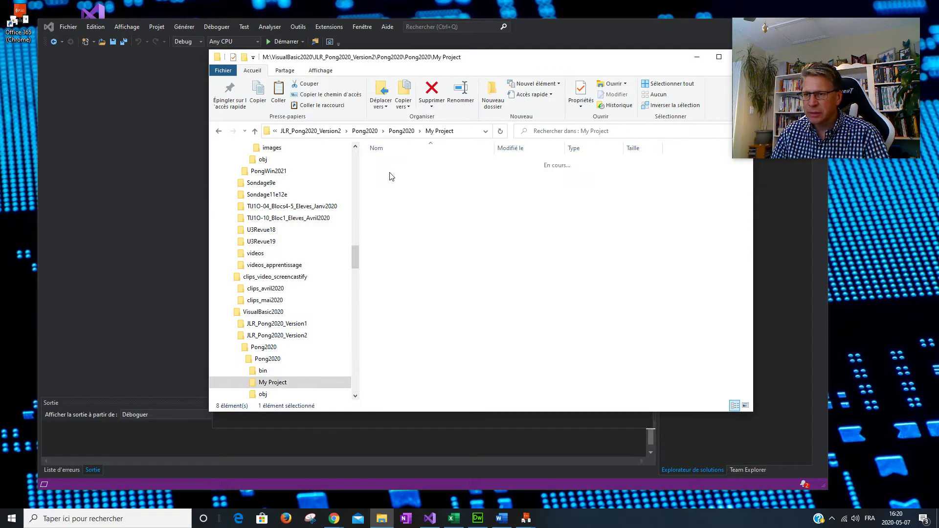
Create a new folder named images in the My Project folder
right_click(398, 267)
click(390, 253)
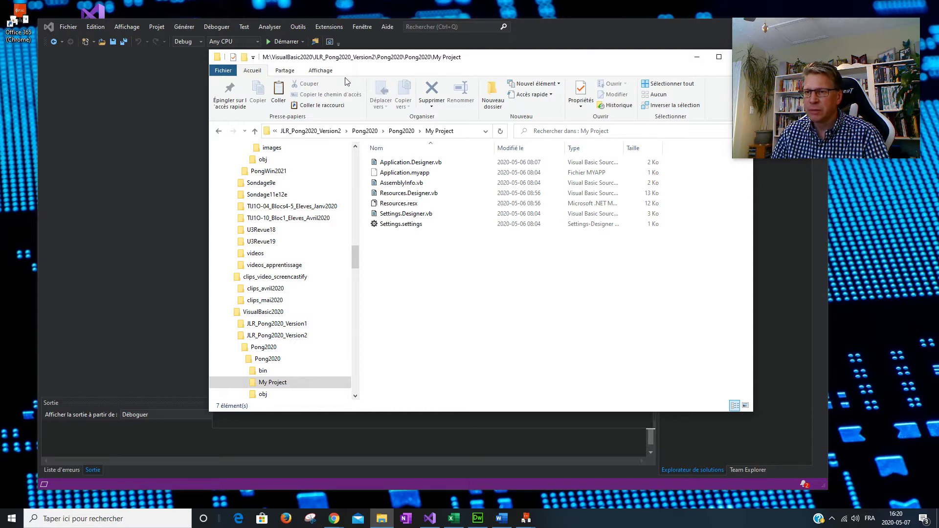
click(324, 72)
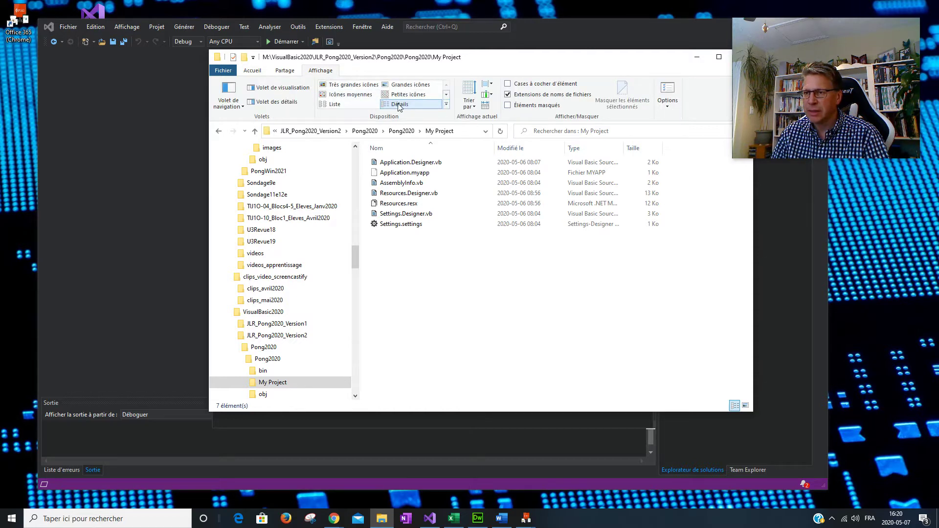
right_click(403, 264)
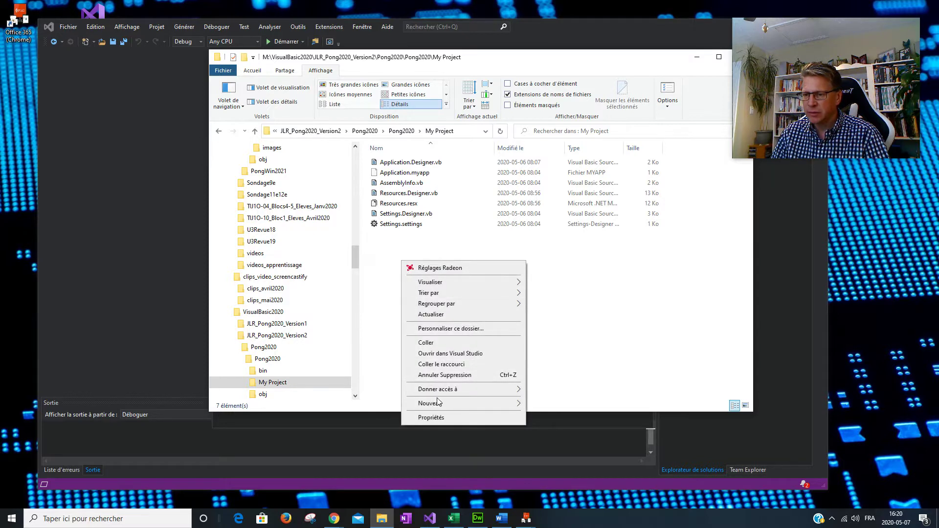
mouse_move(442, 405)
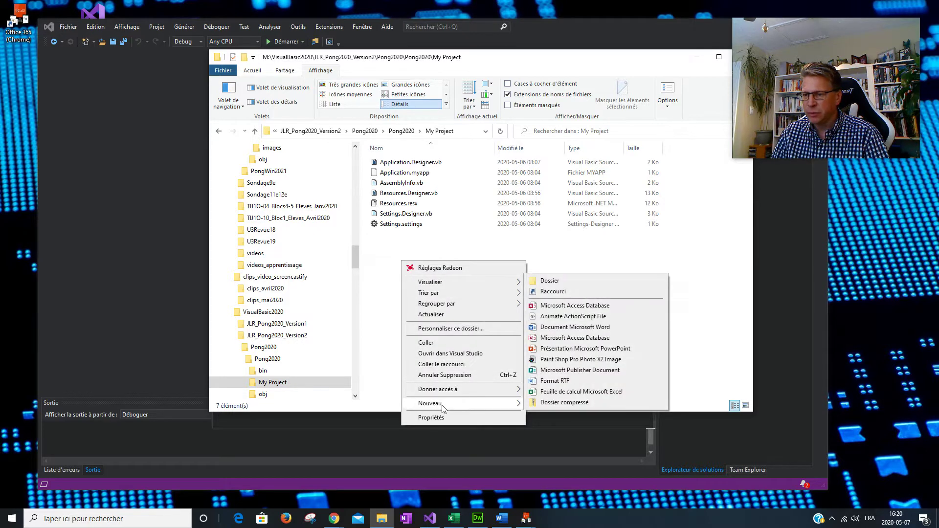
click(550, 281)
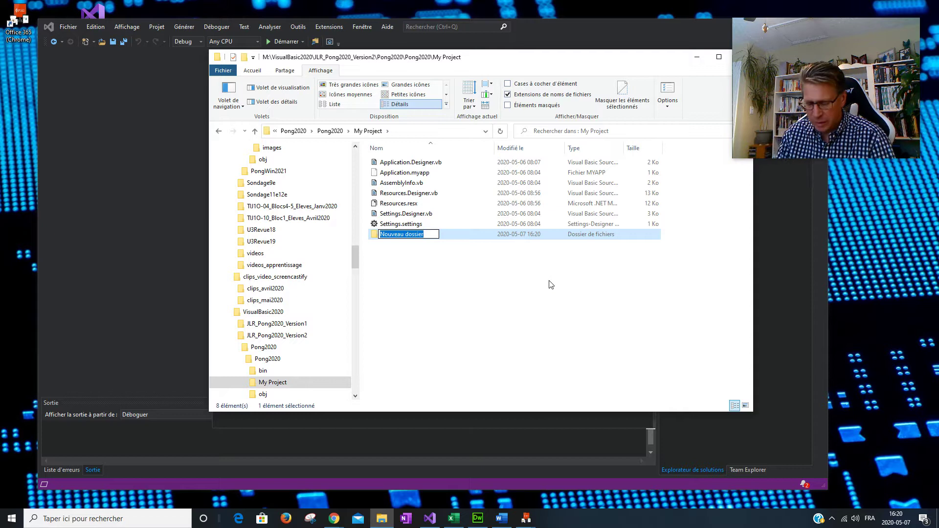
text(images)
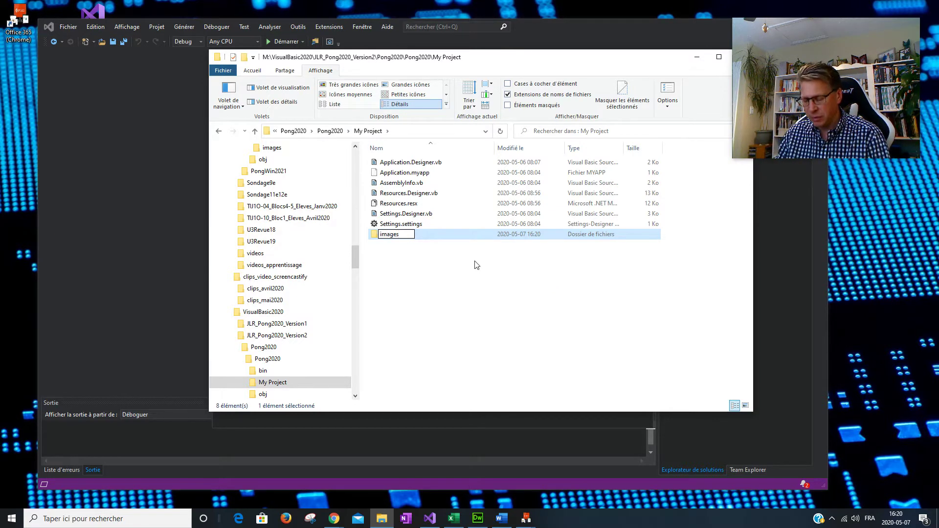
key(Return)
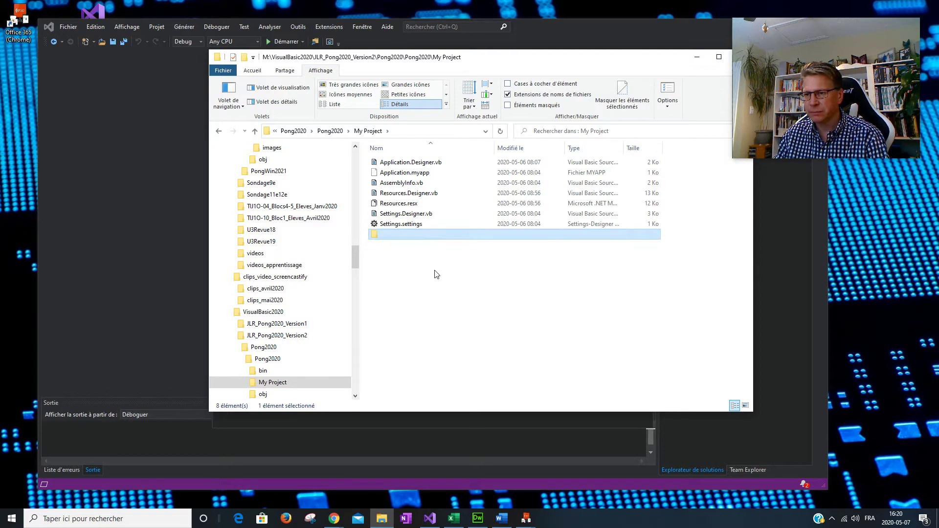
Open the new images folder and move the File Explorer window down and aside to clear space on the desktop
key(Return)
click(267, 386)
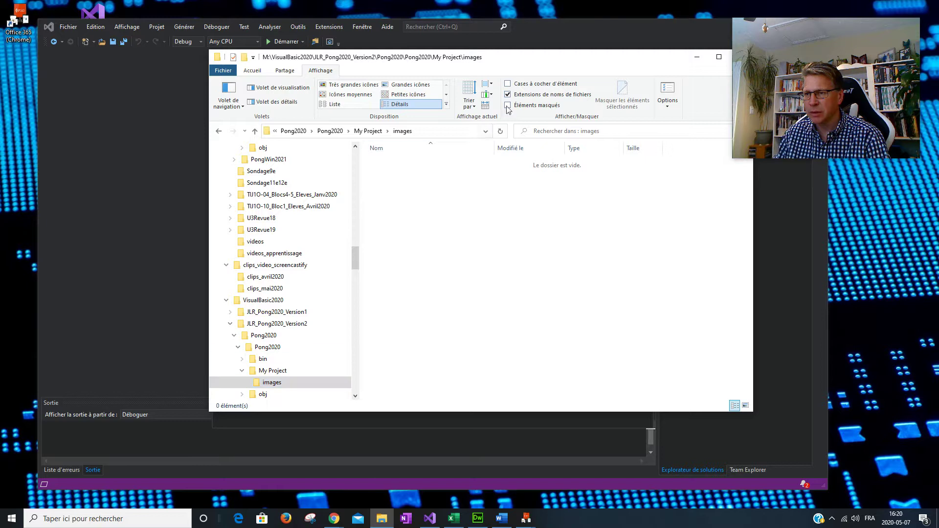
drag(530, 58, 698, 125)
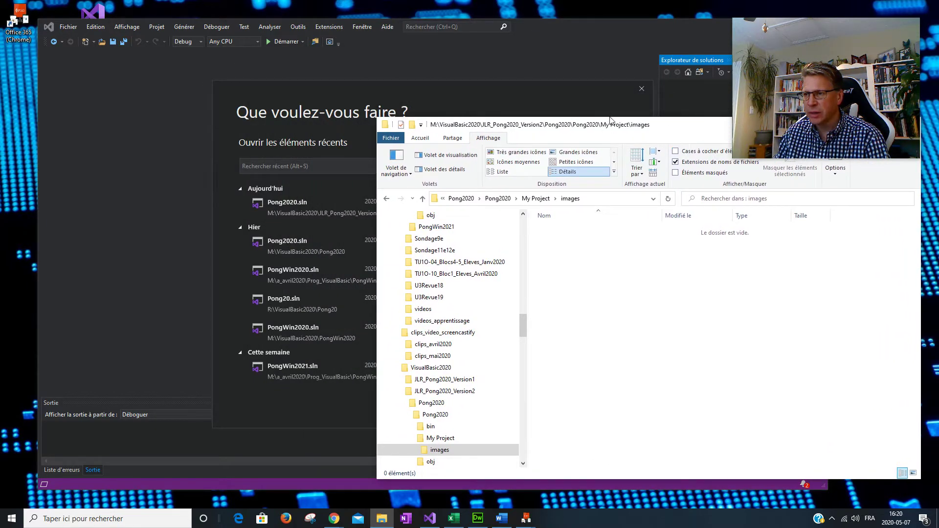
drag(610, 119, 631, 184)
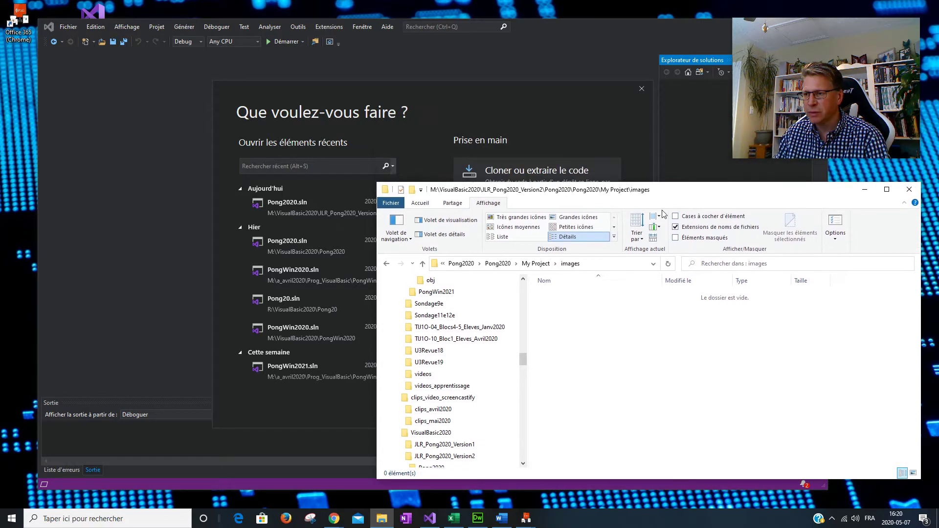
scroll(489, 369, down, 4)
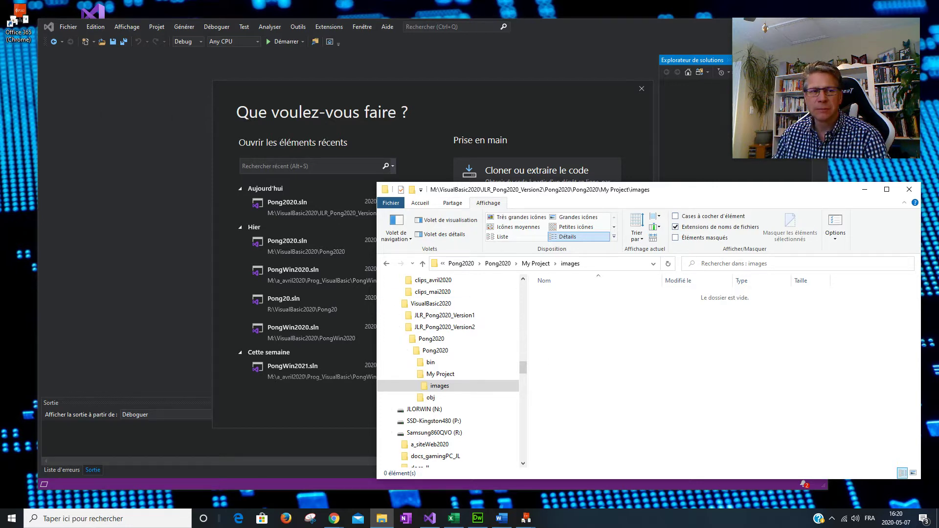
Switch to the Jeu Pong2020 - Version 1 page in Chrome and examine the paddle and ball images under Étape 2
drag(0, 58, 558, 24)
scroll(522, 143, up, 5)
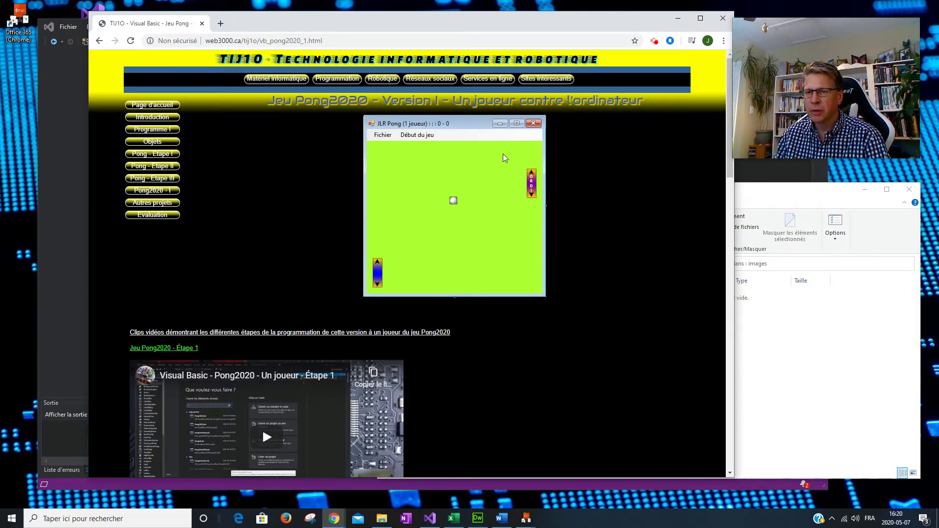
scroll(489, 160, down, 3)
scroll(488, 155, down, 1)
scroll(488, 156, down, 1)
scroll(193, 153, up, 1)
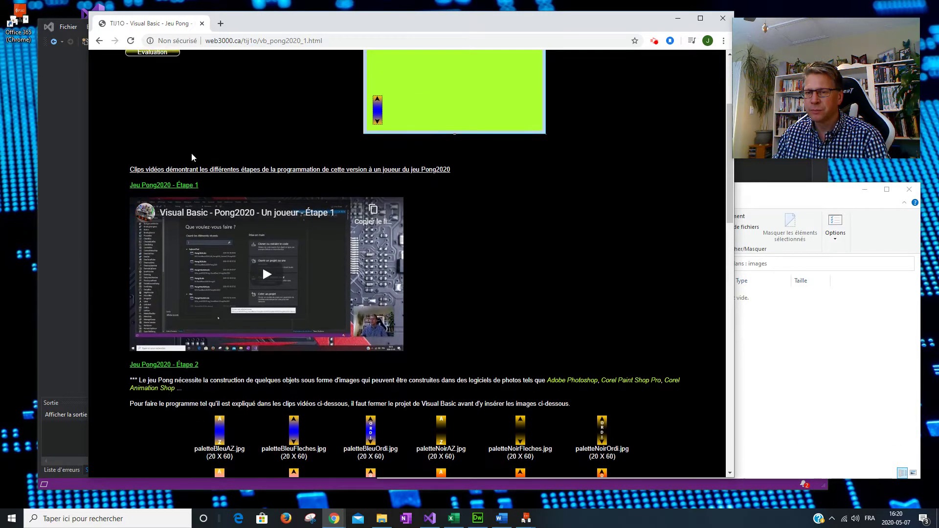
scroll(208, 234, up, 2)
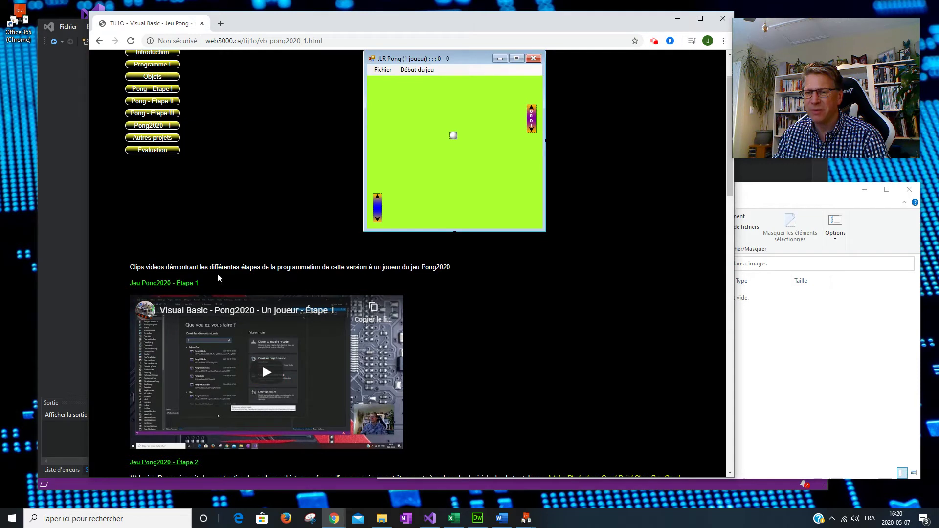
scroll(340, 293, down, 4)
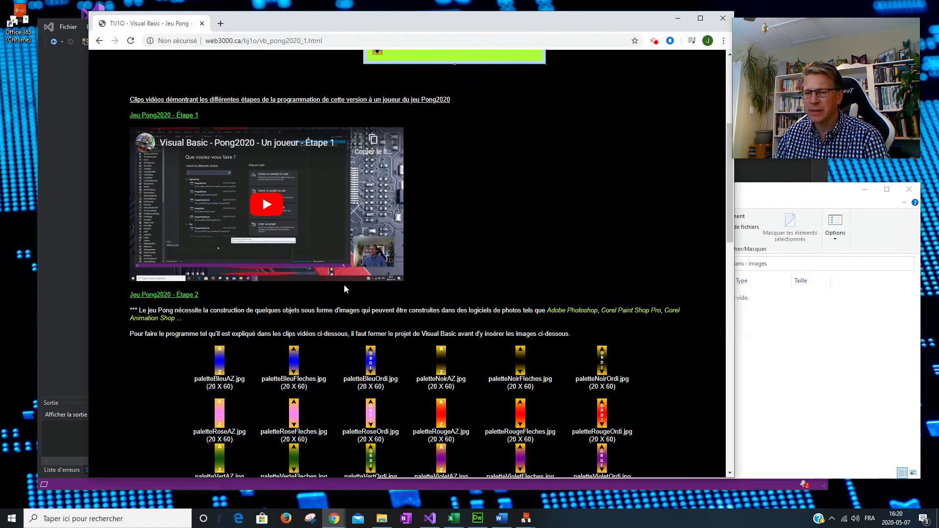
scroll(336, 279, down, 1)
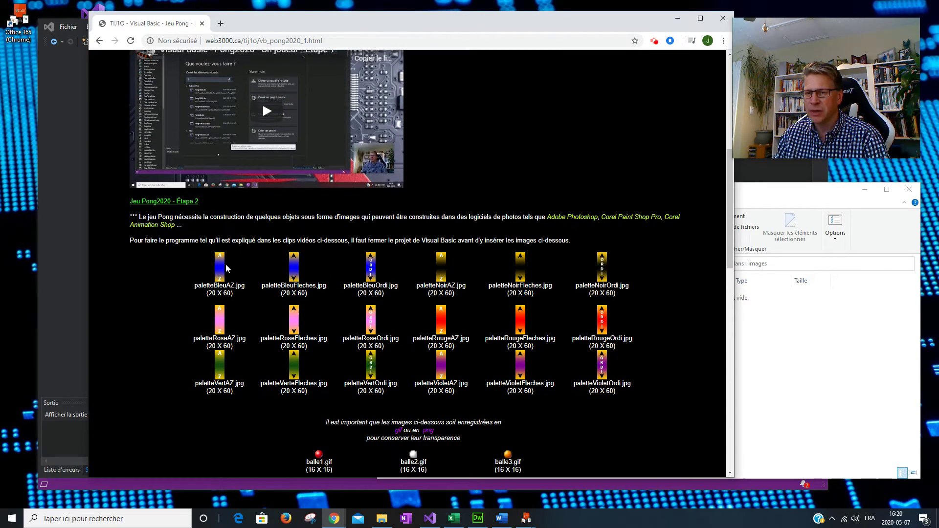
scroll(223, 255, down, 1)
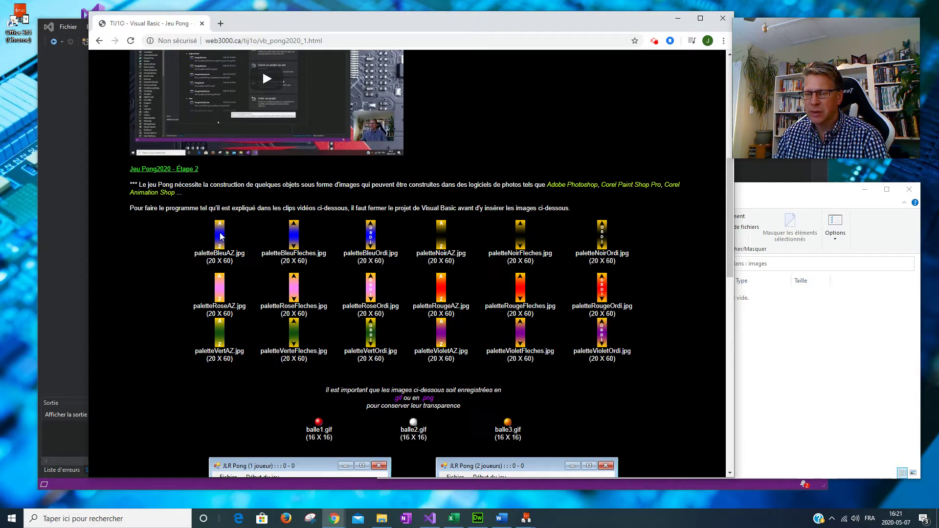
Start saving the paletteBleuAZ.jpg image from the page and browse to the VisualBasic2020 folder on the M: drive
right_click(221, 237)
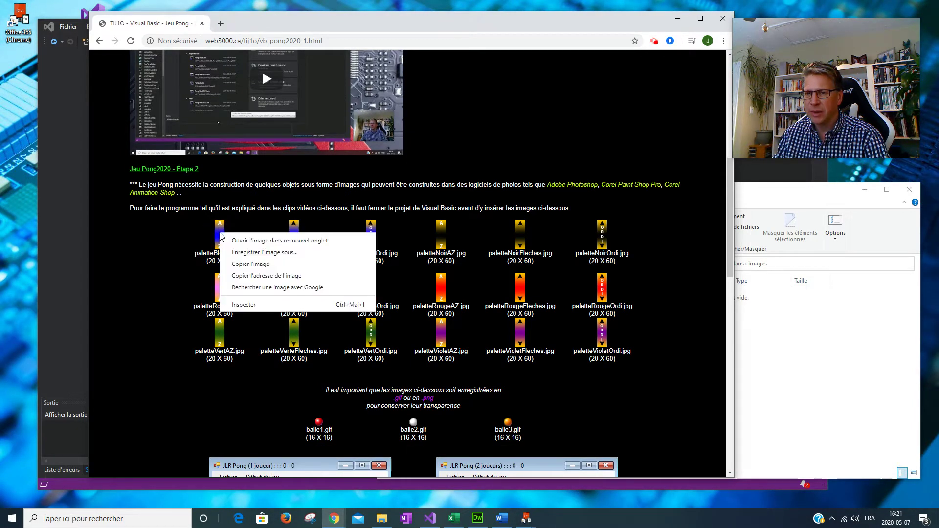
click(250, 252)
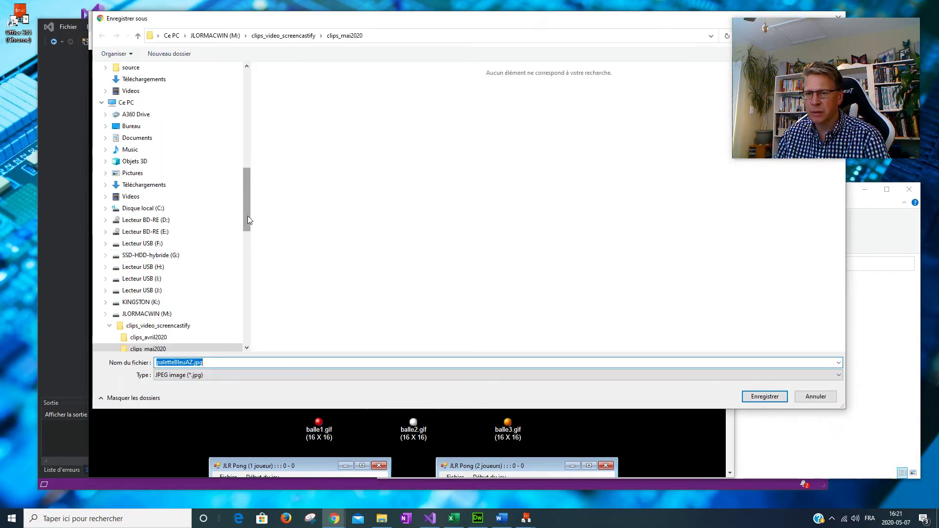
drag(247, 216, 243, 234)
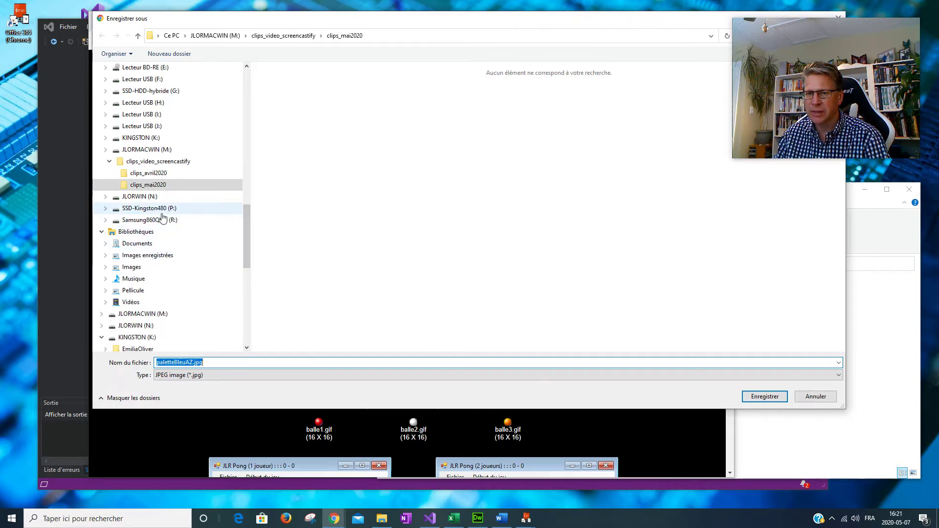
click(154, 150)
scroll(341, 291, down, 12)
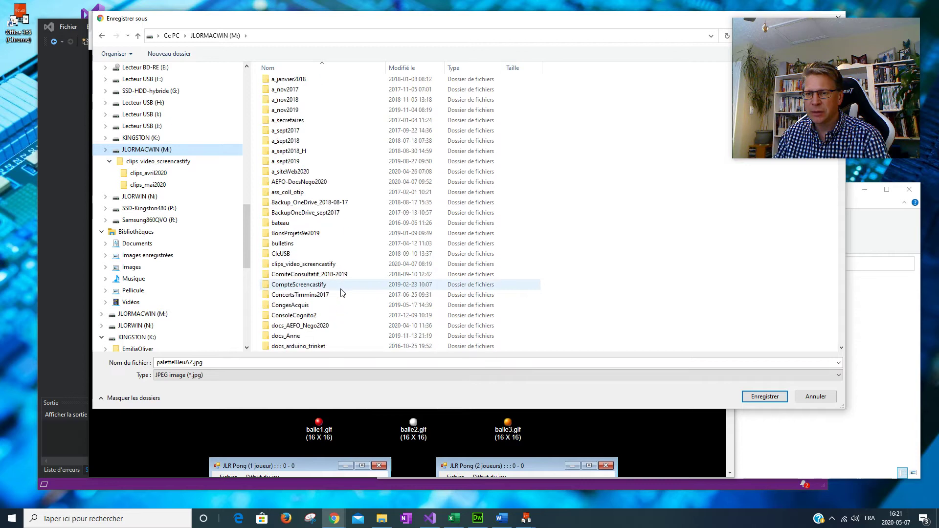
scroll(342, 291, down, 17)
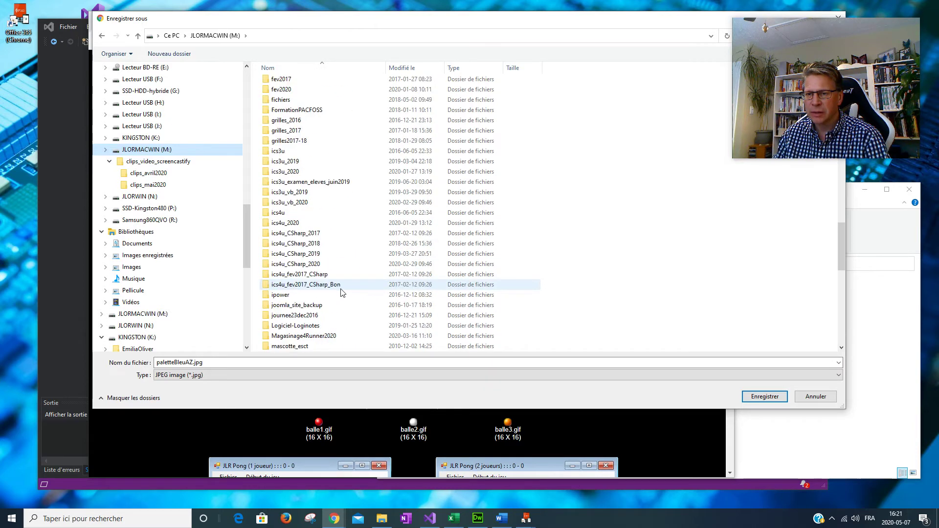
scroll(341, 292, down, 9)
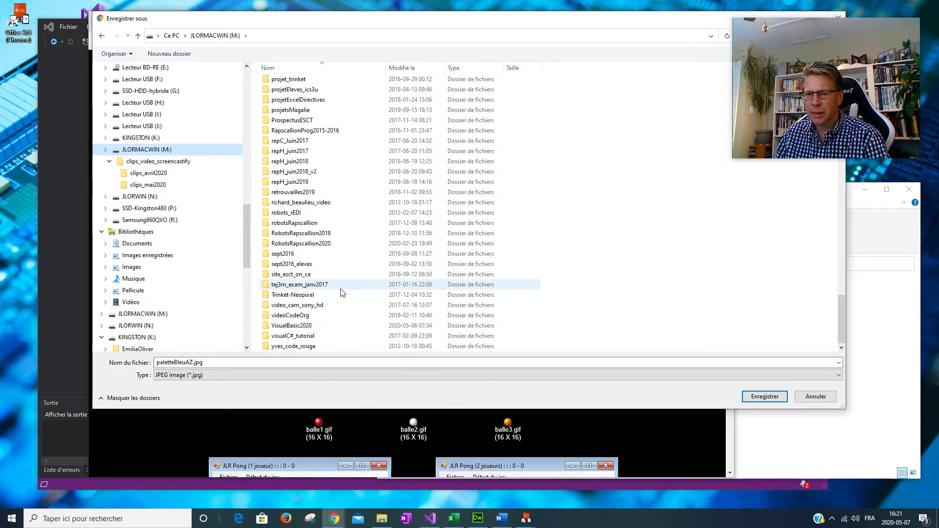
double_click(313, 325)
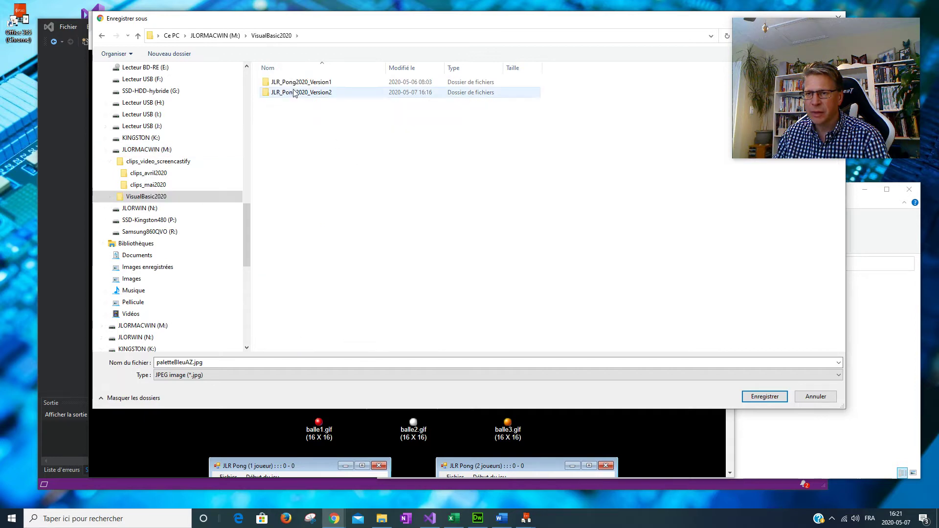
Save paletteBleuAZ.jpg into the images folder under JLR_Pong2020_Version2, Pong2020, Pong2020, My Project
double_click(295, 93)
click(282, 84)
double_click(282, 83)
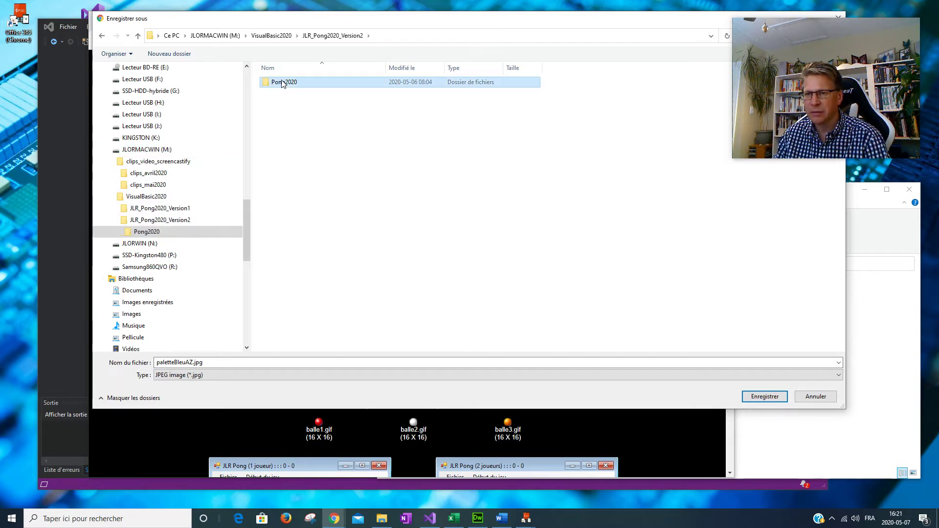
double_click(287, 83)
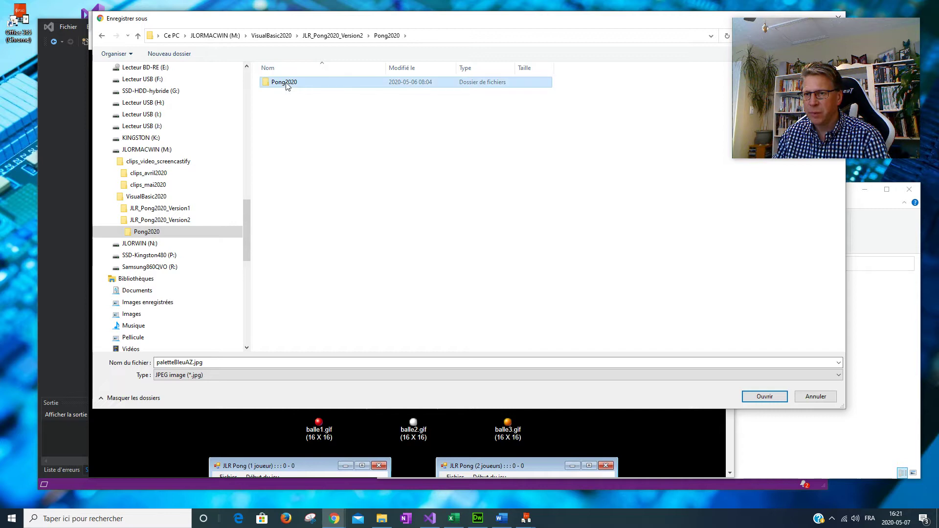
double_click(284, 93)
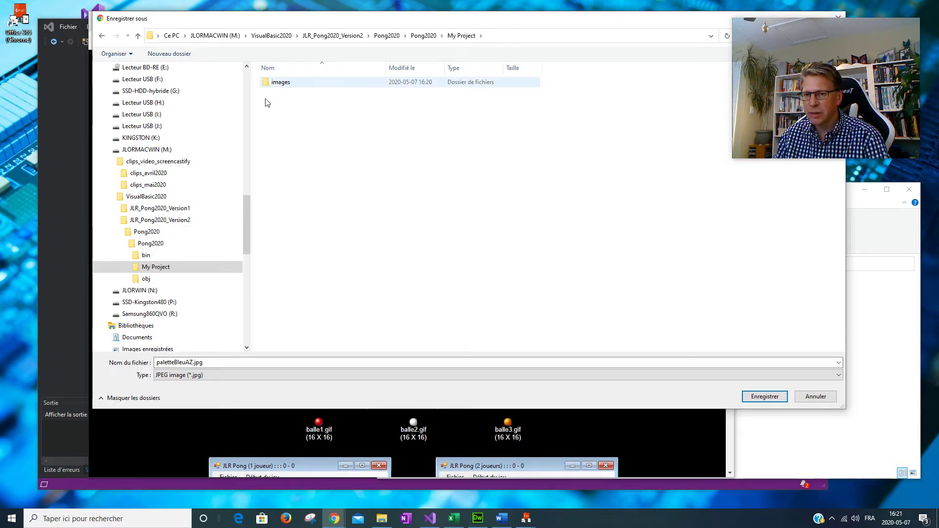
click(269, 87)
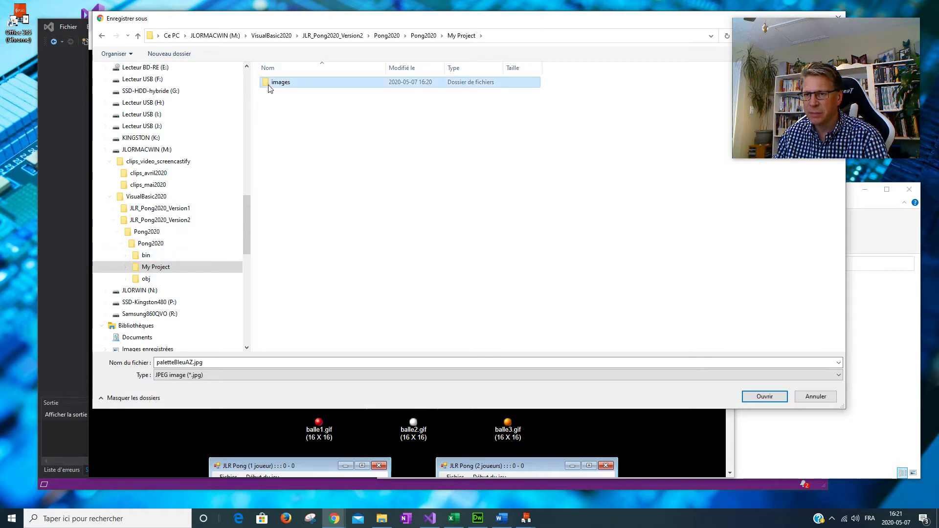
double_click(269, 87)
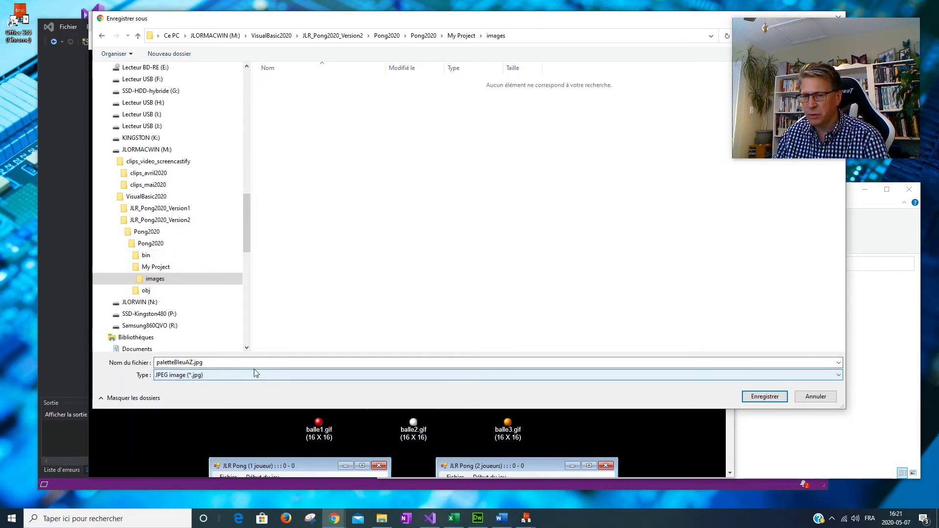
click(765, 396)
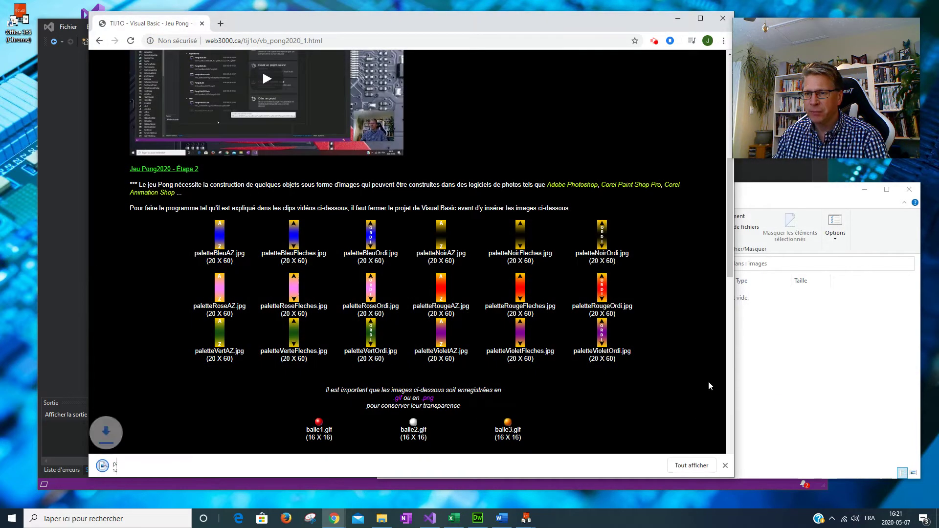
Show the images folder's contents as large icons in File Explorer and return to the course page in Chrome
click(807, 195)
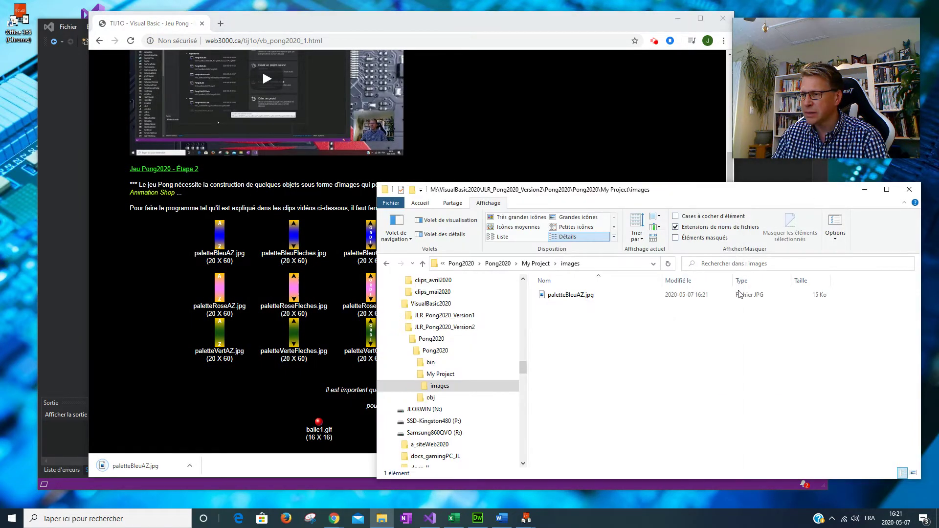
click(578, 217)
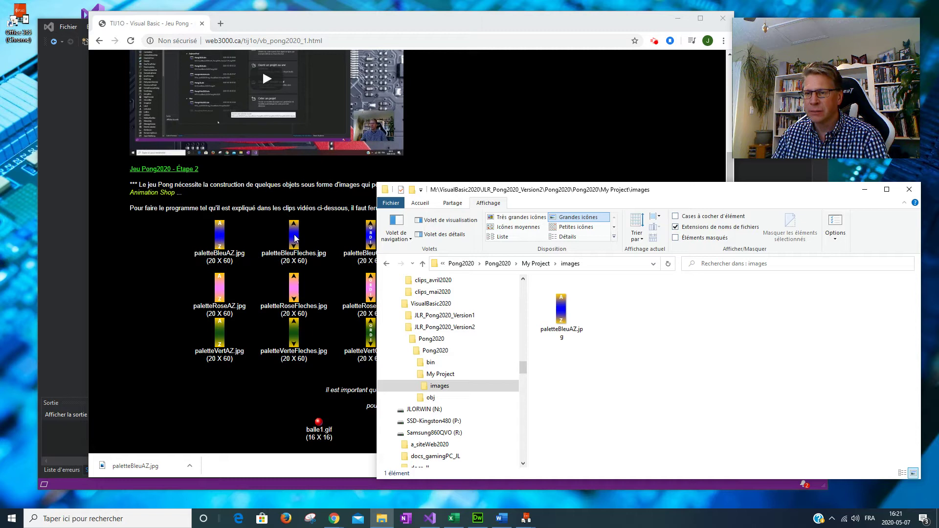
click(496, 26)
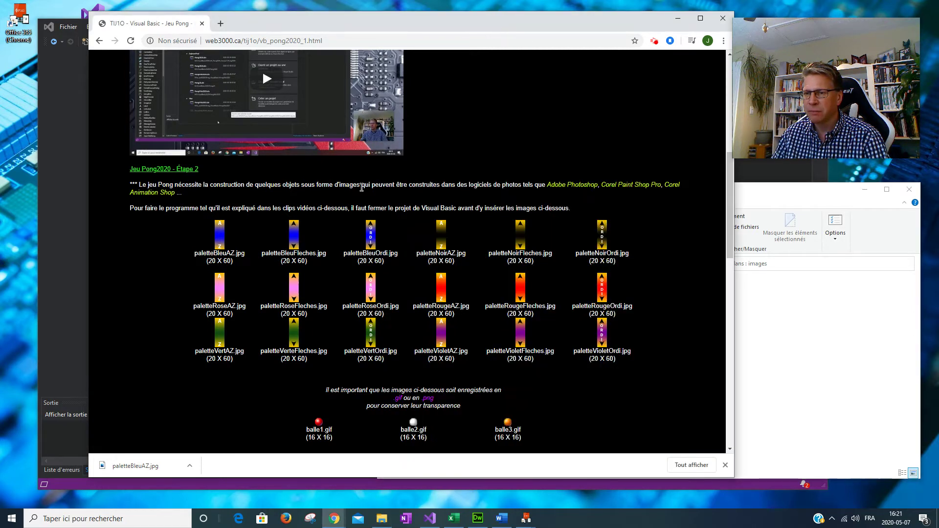
Save the page's paletteBleuFleches.jpg and paletteBleuOrdi.jpg images into the images folder under their original names
right_click(297, 238)
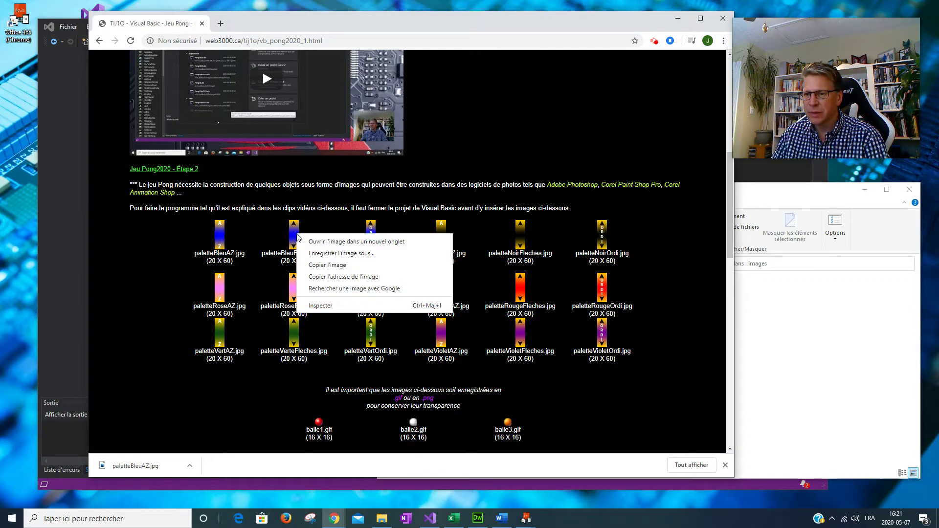
click(323, 253)
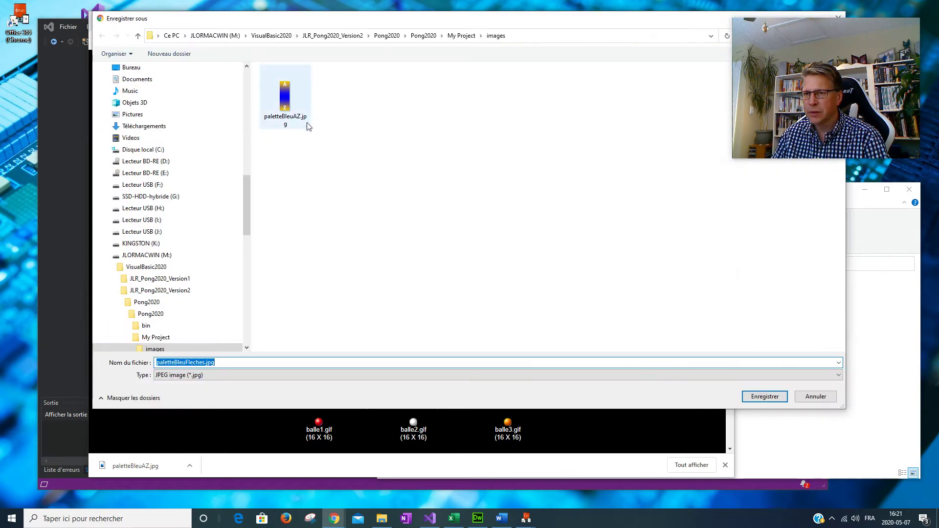
key(Return)
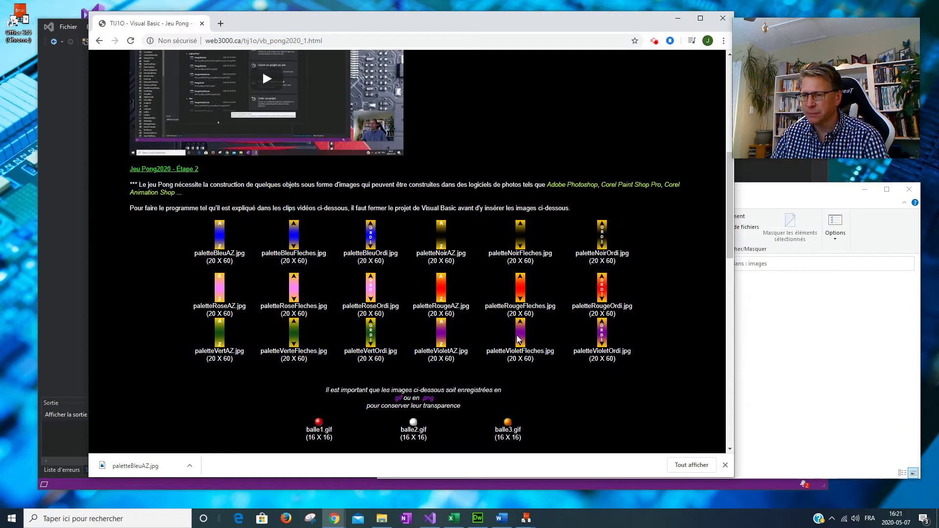
right_click(370, 237)
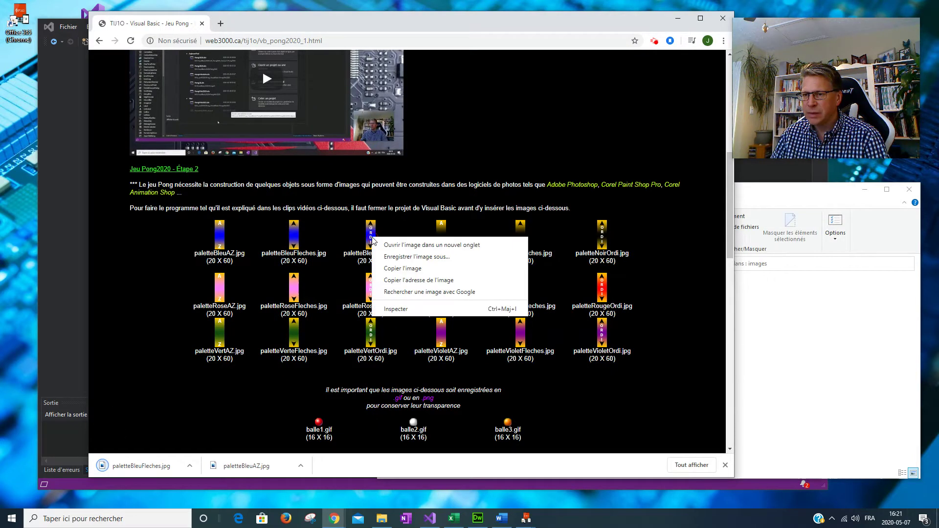
click(391, 255)
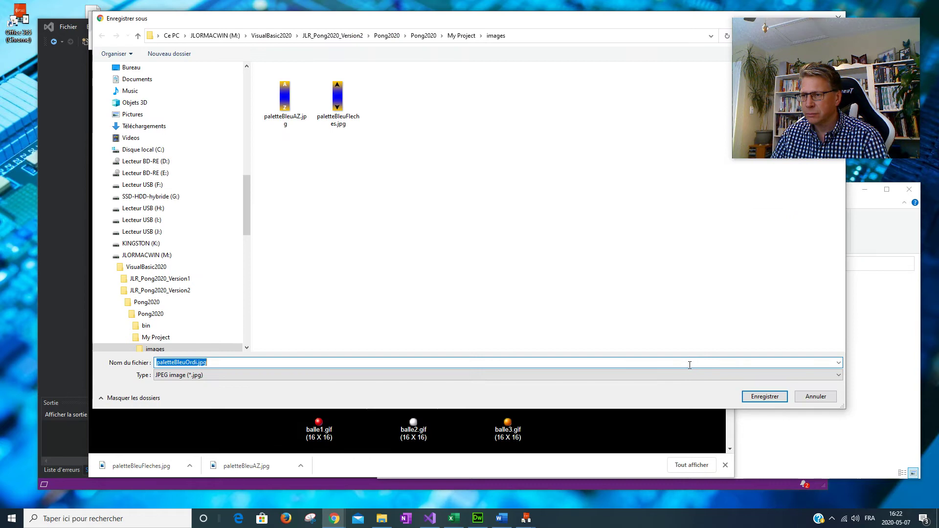
click(764, 396)
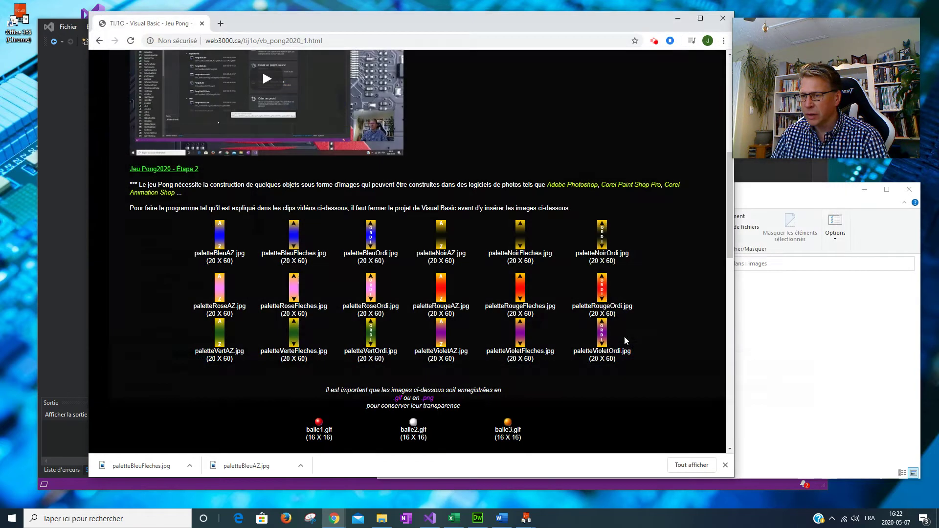
Save paletteNoirAZ.jpg into the images folder and move the File Explorer window lower to uncover the black paddle images
right_click(444, 239)
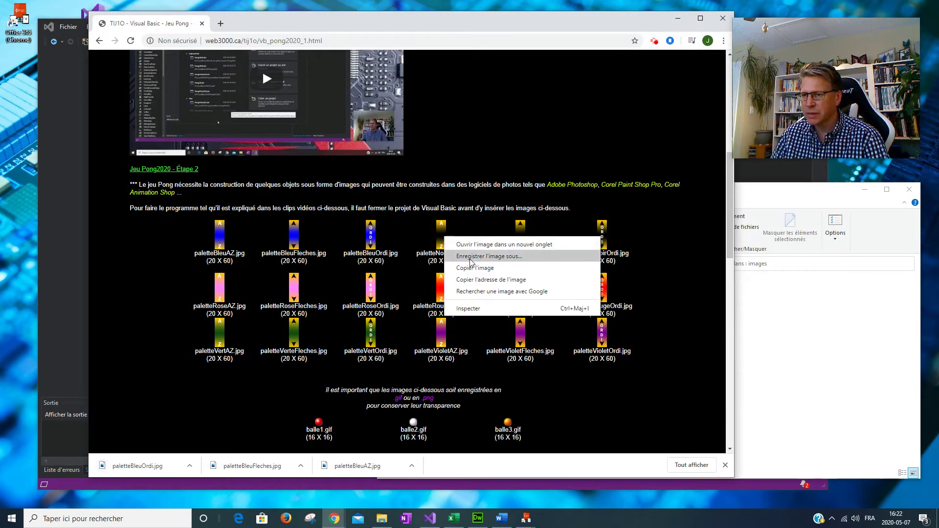
click(470, 258)
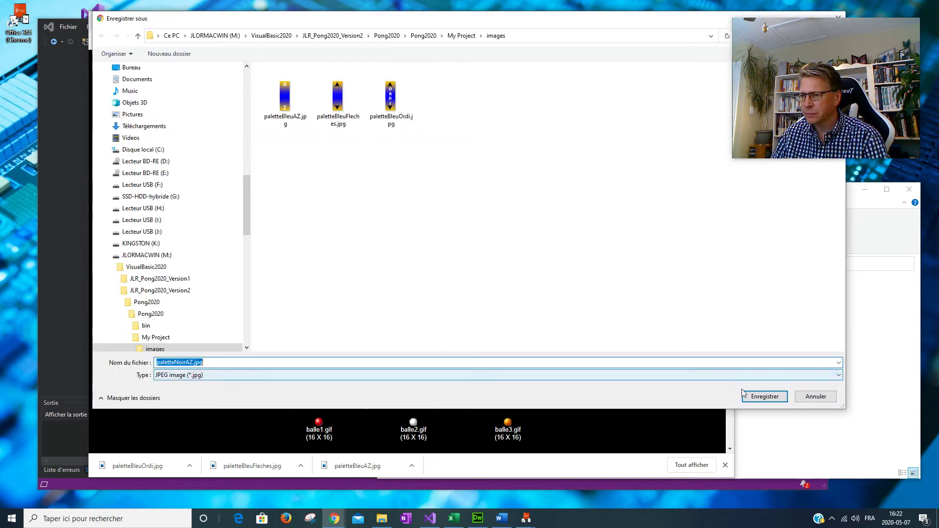
click(746, 396)
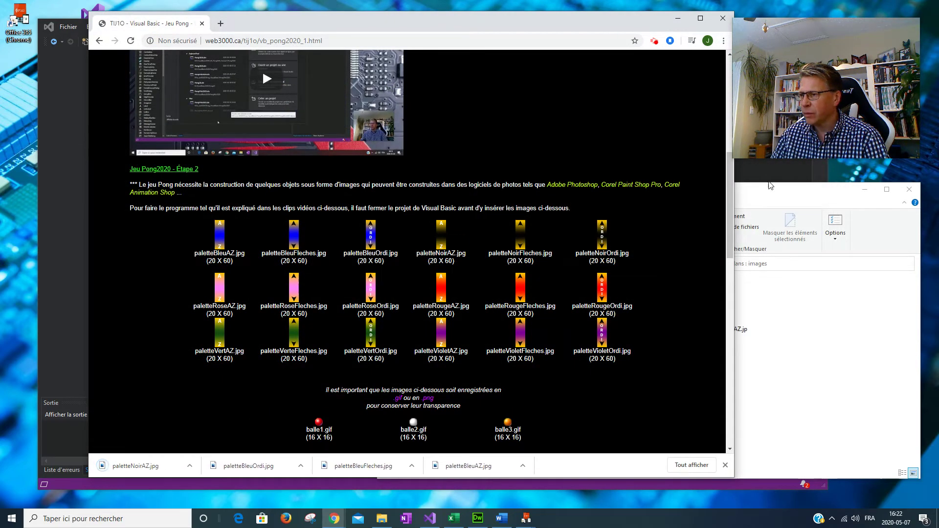
click(743, 185)
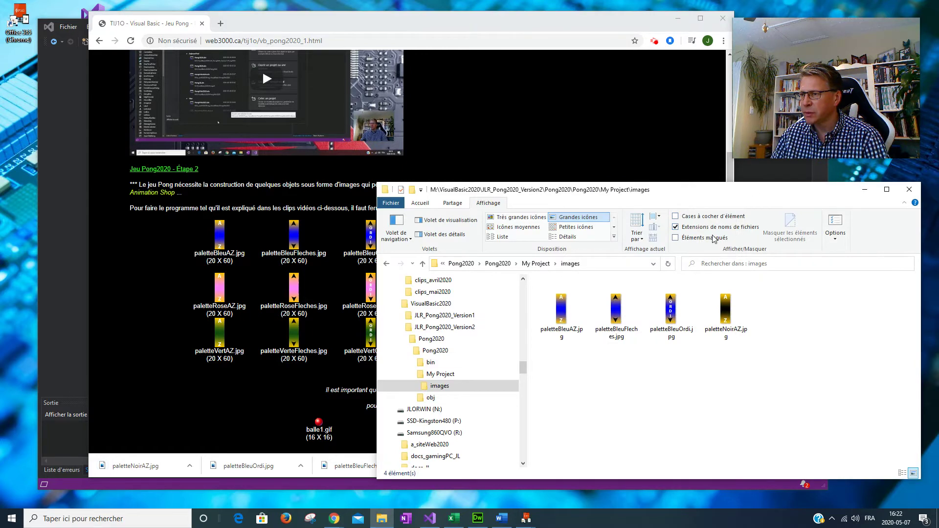
drag(692, 185, 691, 272)
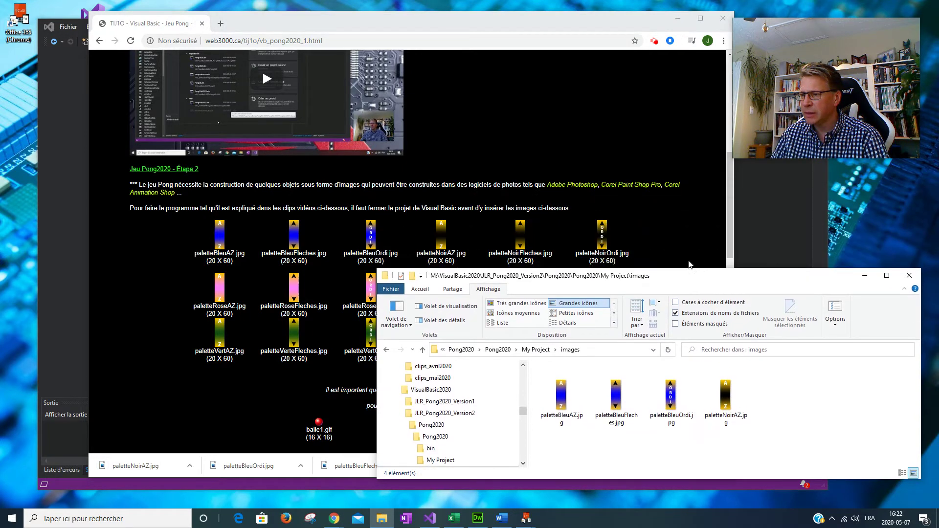
Save the remaining black paddles, paletteNoirFleches.jpg and paletteNoirOrdi.jpg, from the course page into the images folder
right_click(521, 239)
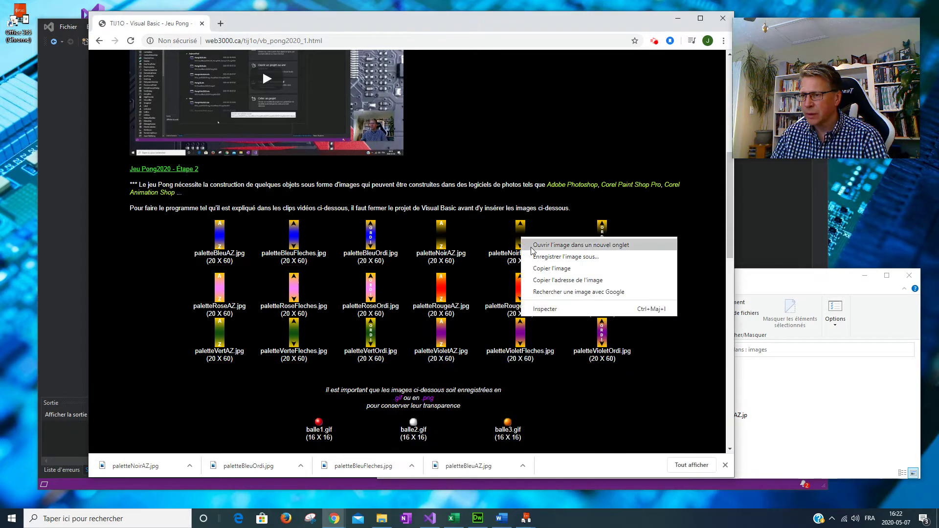
click(535, 258)
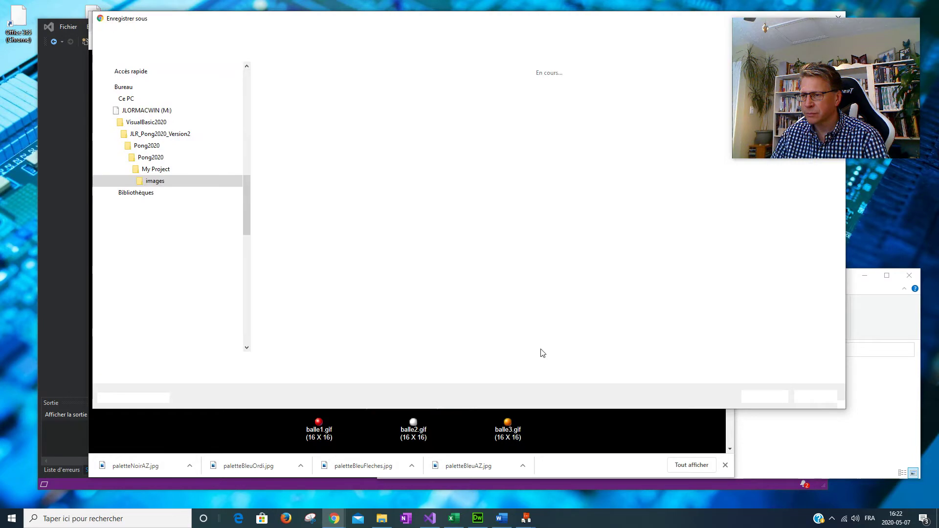
click(763, 397)
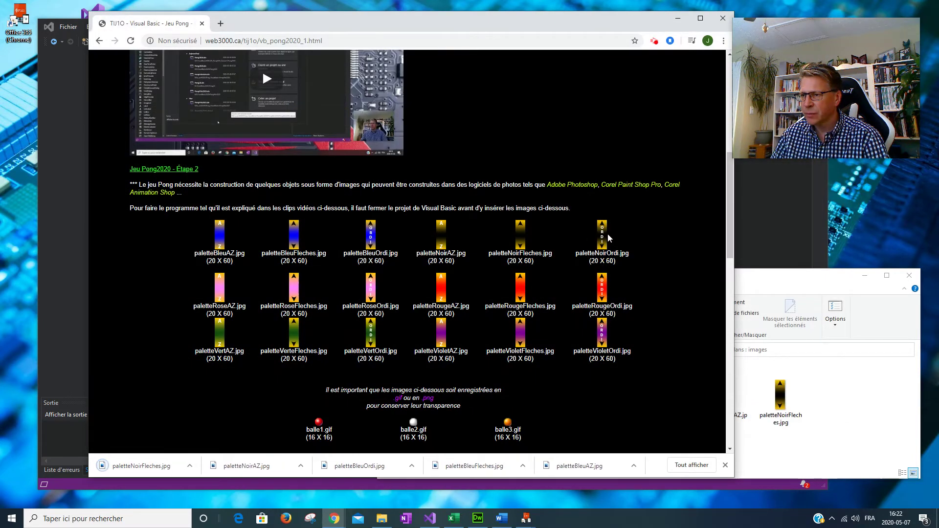
right_click(604, 237)
click(626, 255)
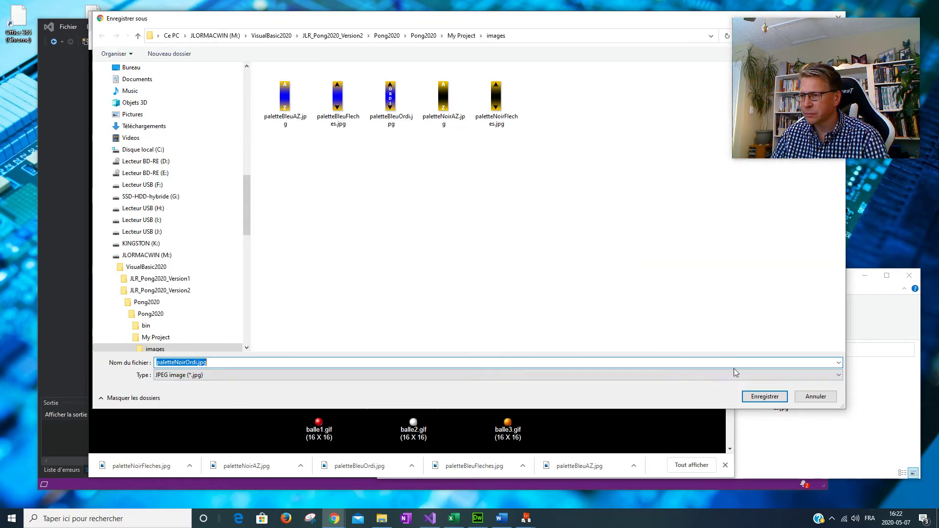
click(757, 398)
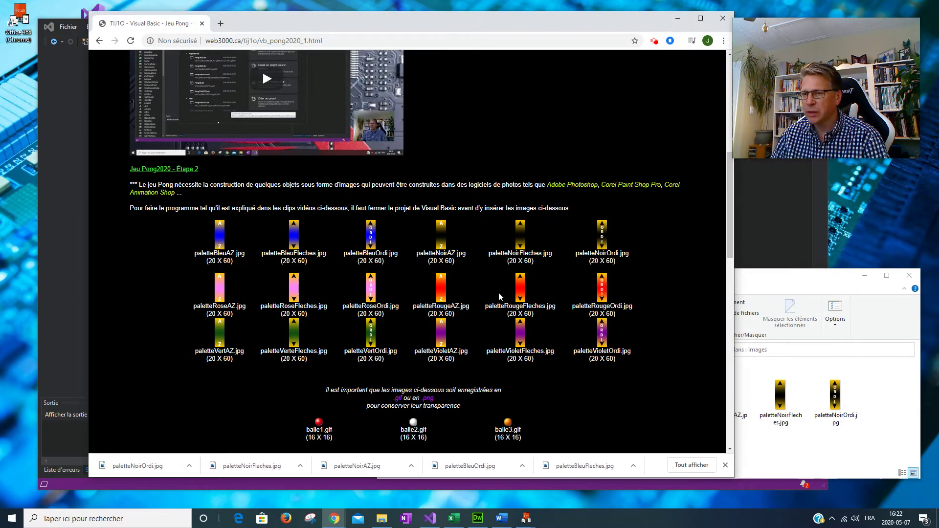
Save the three red paddle images paletteRougeOrdi.jpg, paletteRougeFleches.jpg and paletteRougeAZ.jpg into the images folder
right_click(601, 290)
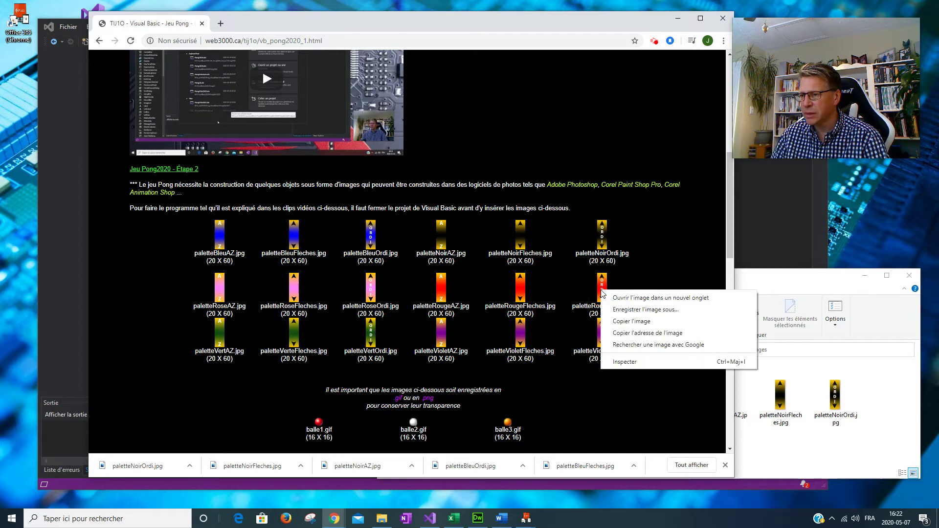
click(615, 306)
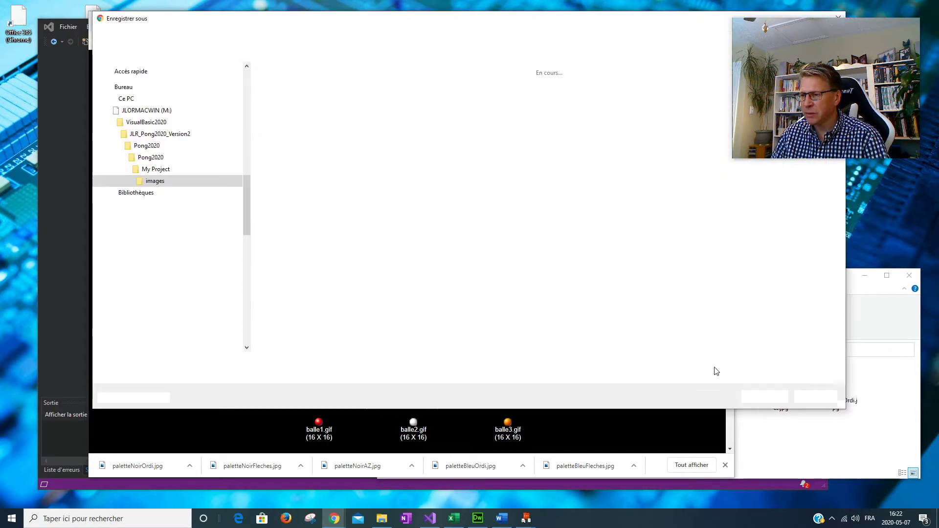
click(761, 397)
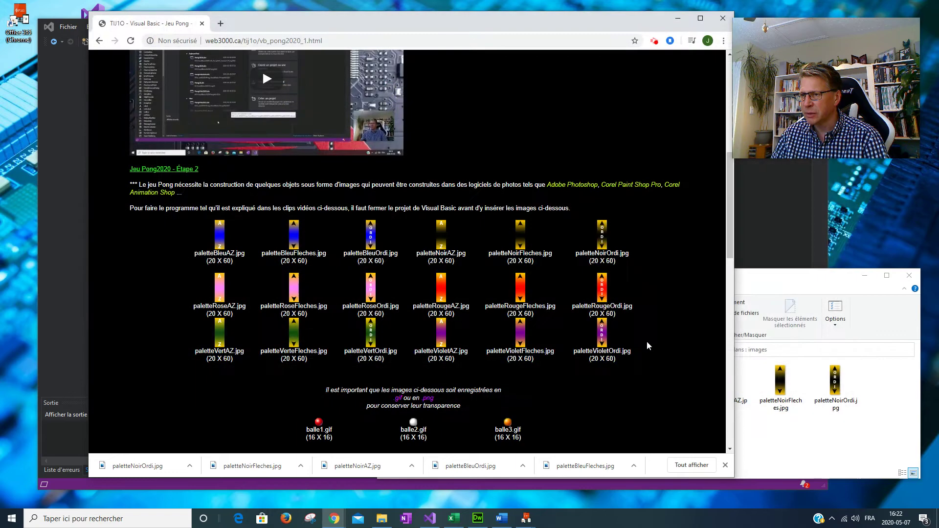
right_click(519, 294)
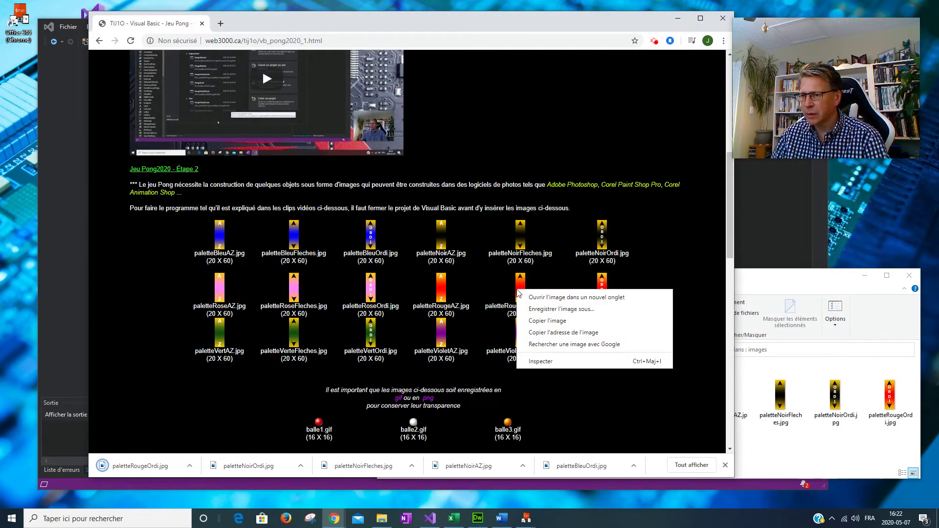
click(536, 311)
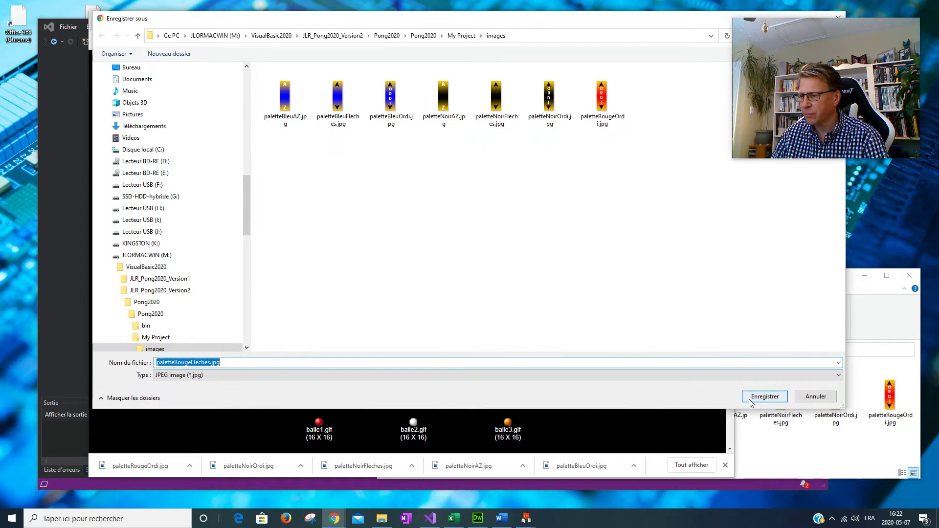
click(749, 400)
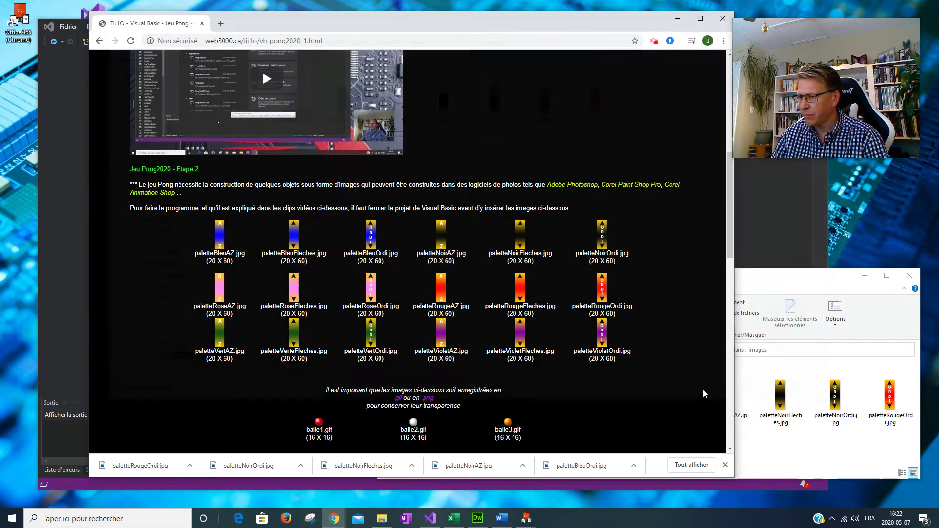
right_click(434, 293)
click(464, 312)
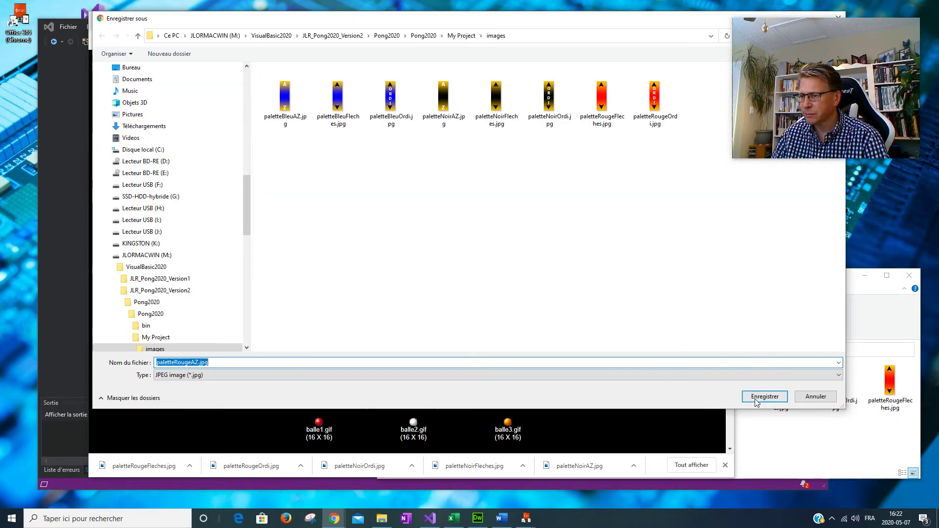
click(757, 402)
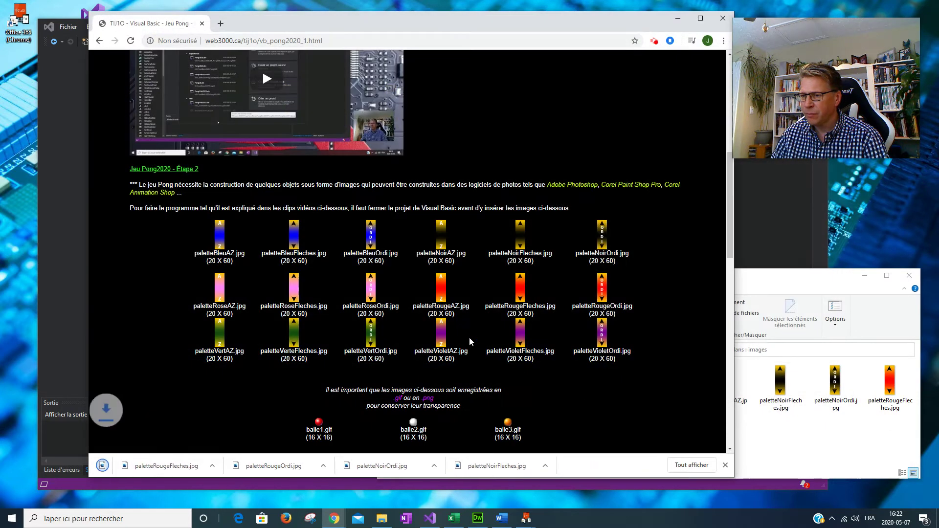
Save the three pink paddle images paletteRoseOrdi.jpg, paletteRoseFleches.jpg and paletteRoseAZ.jpg from the course page into the images folder
right_click(372, 292)
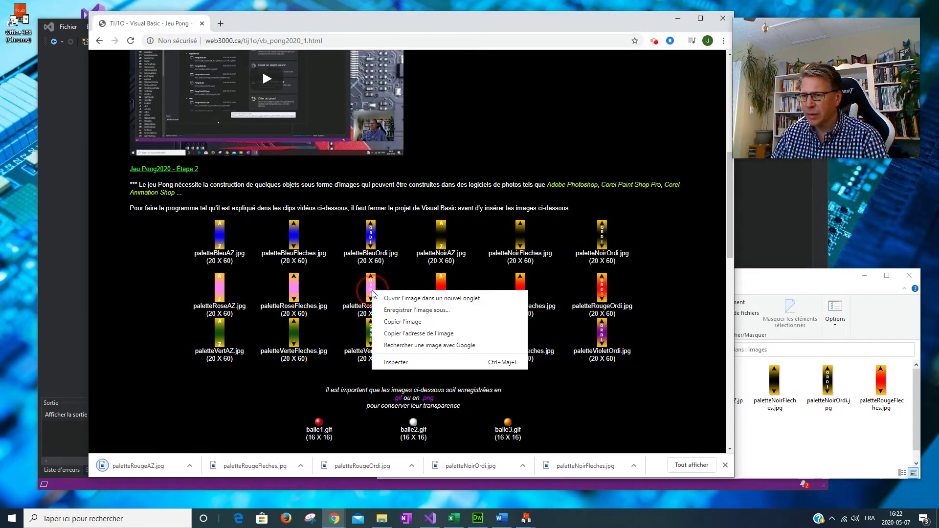
click(393, 310)
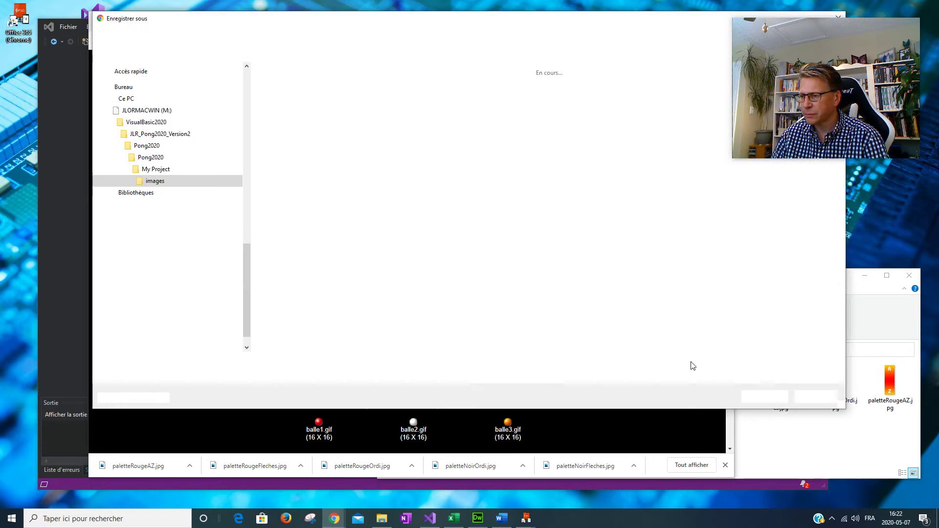
click(765, 397)
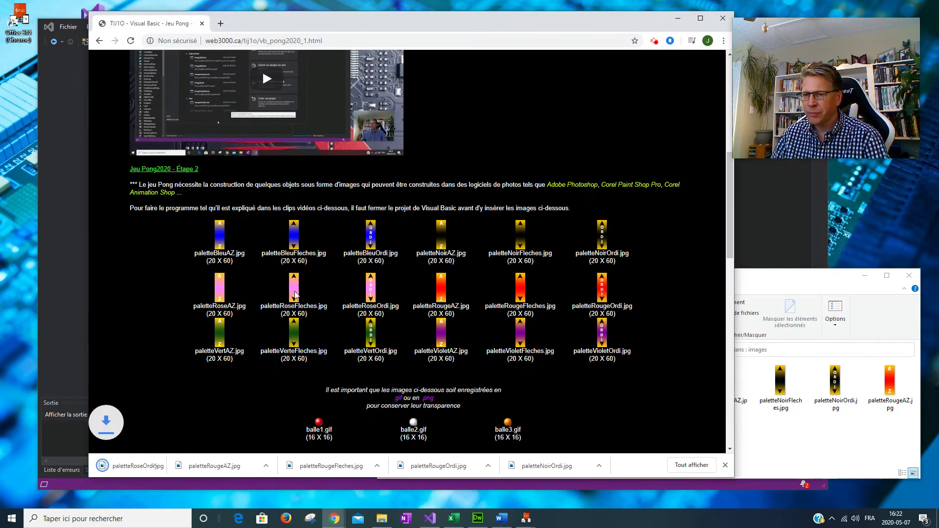
right_click(296, 292)
click(335, 311)
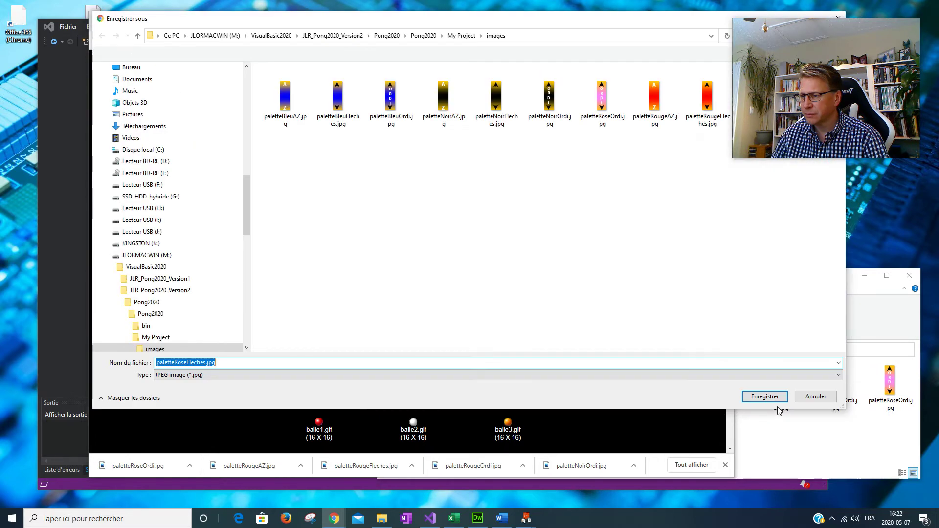
click(764, 396)
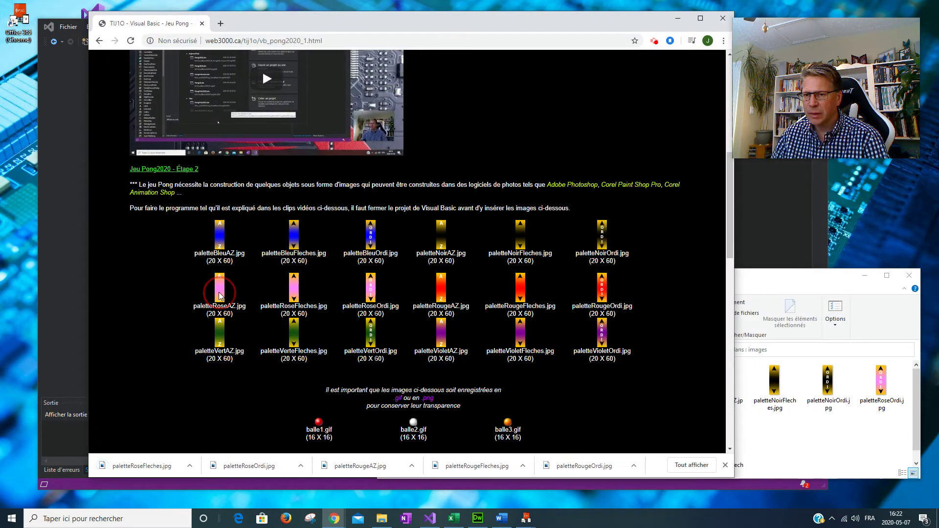
right_click(220, 294)
click(239, 312)
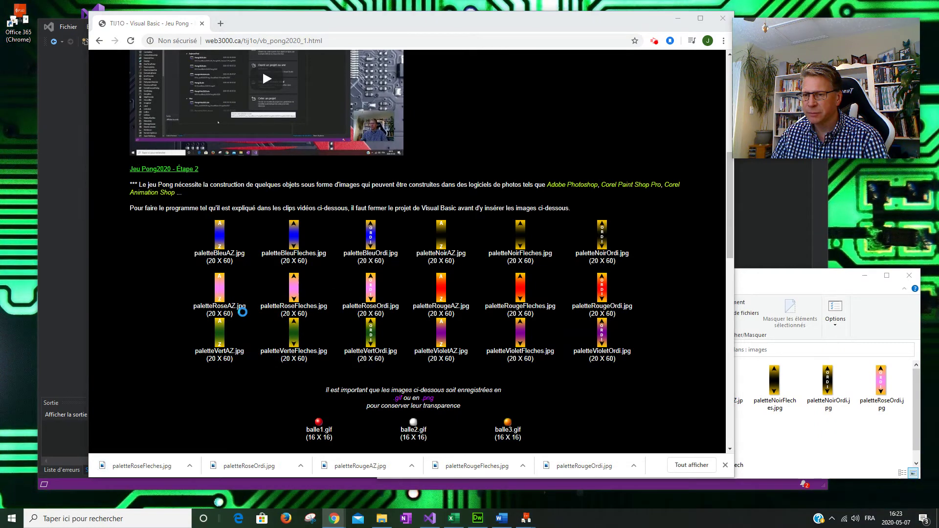
key(Return)
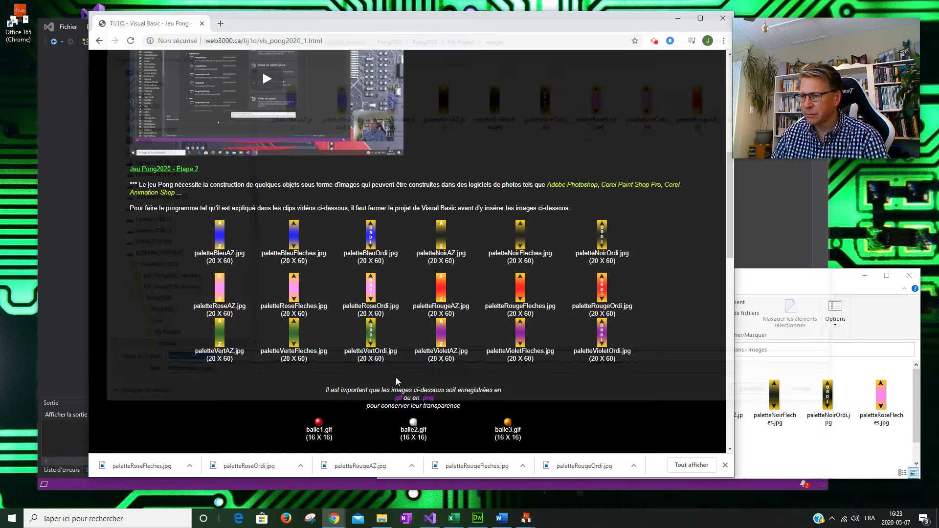
Save the three green paddle images paletteVertAZ.jpg, paletteVerteFleches.jpg and paletteVertOrdi.jpg into the images folder
right_click(221, 338)
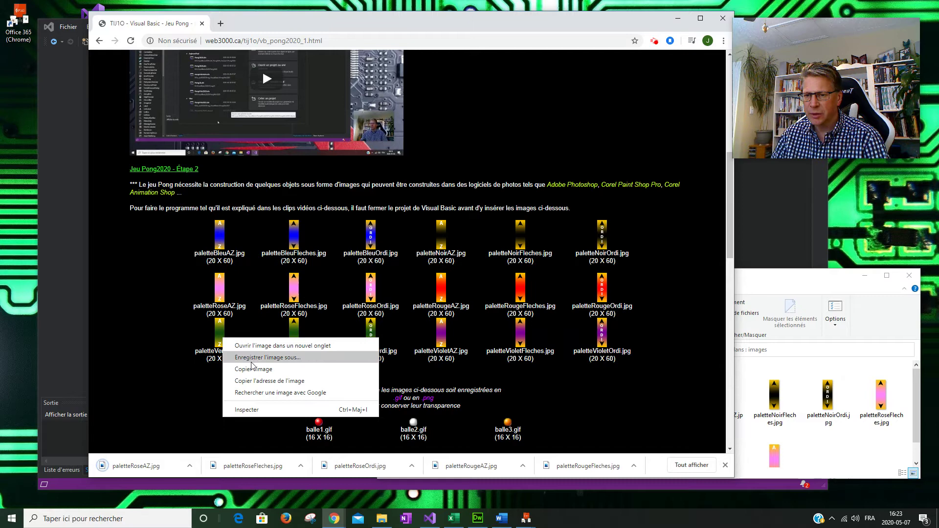
click(244, 357)
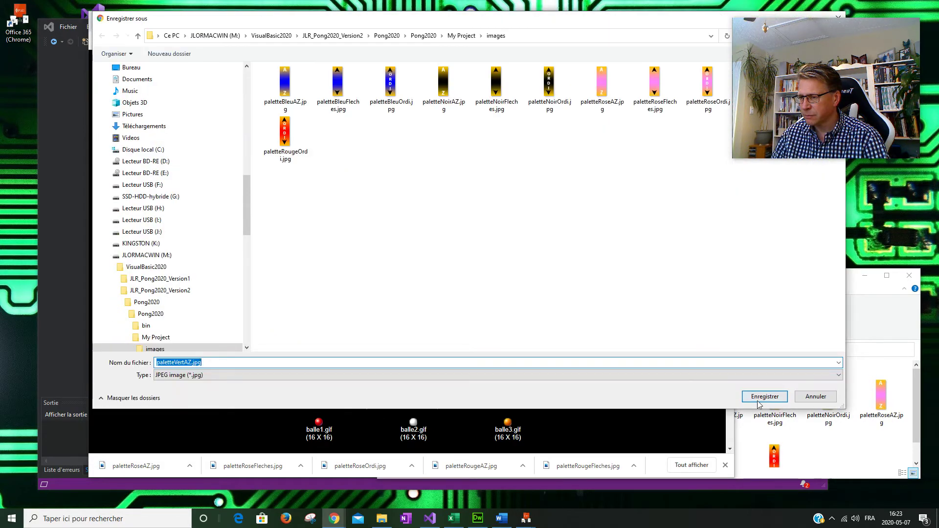
click(759, 400)
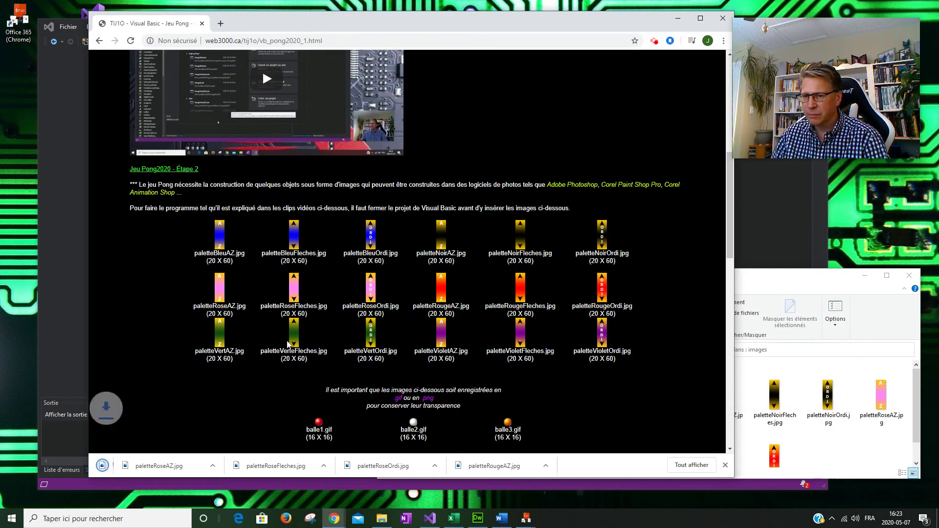
right_click(296, 339)
click(331, 359)
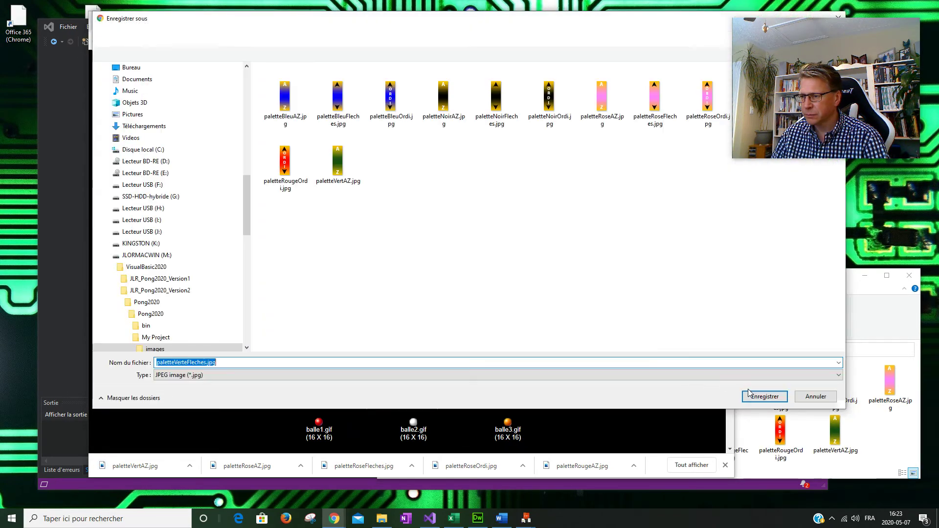
click(764, 396)
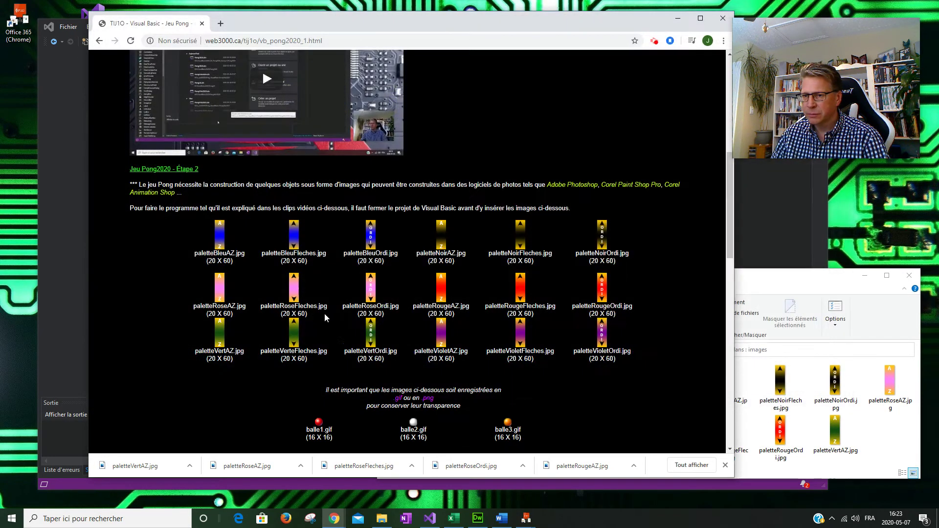
right_click(371, 335)
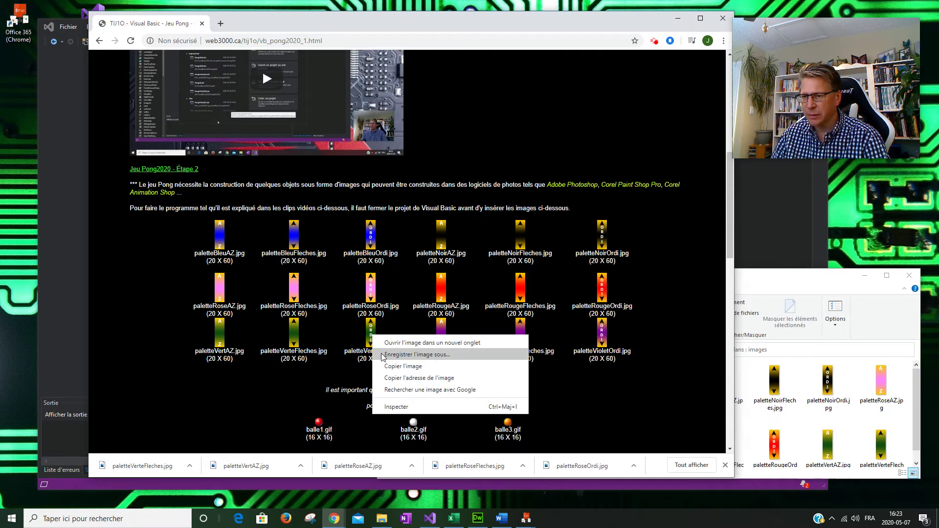
click(382, 354)
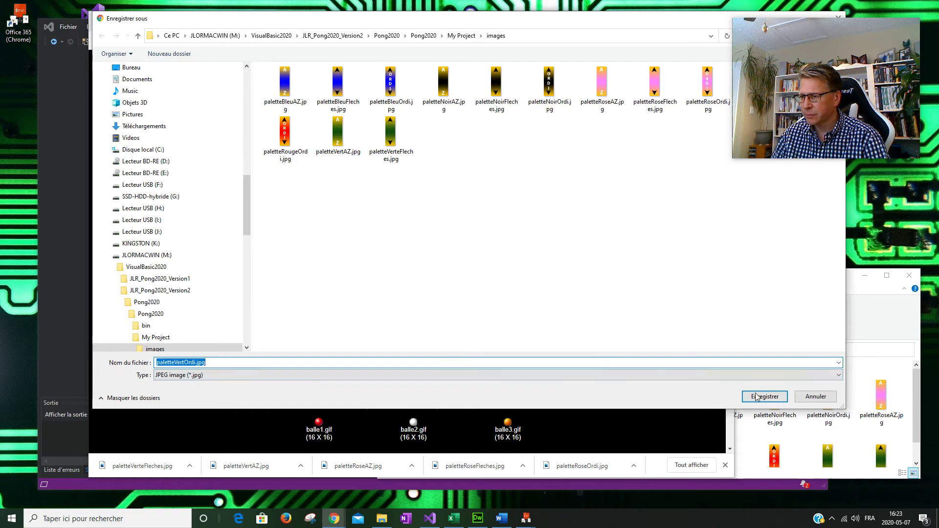
click(756, 396)
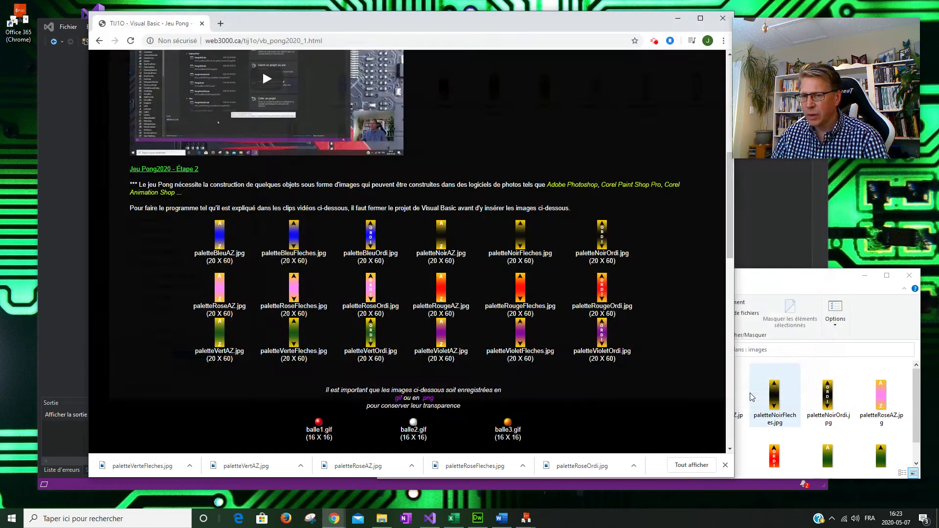
Save paletteVioletAZ.jpg, paletteVioletFleches.jpg and paletteVioletOrdi.jpg into the images folder, and move the File Explorer window higher to uncover its contents
right_click(439, 334)
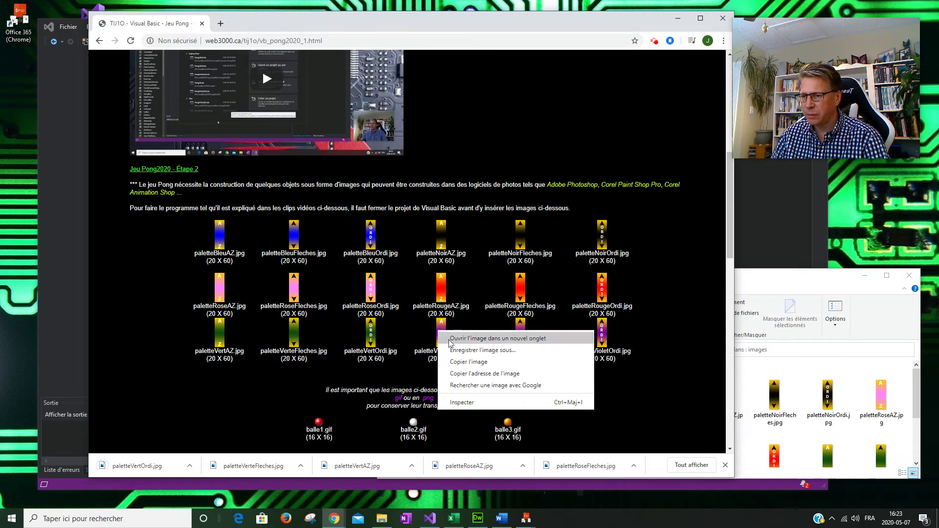
click(465, 353)
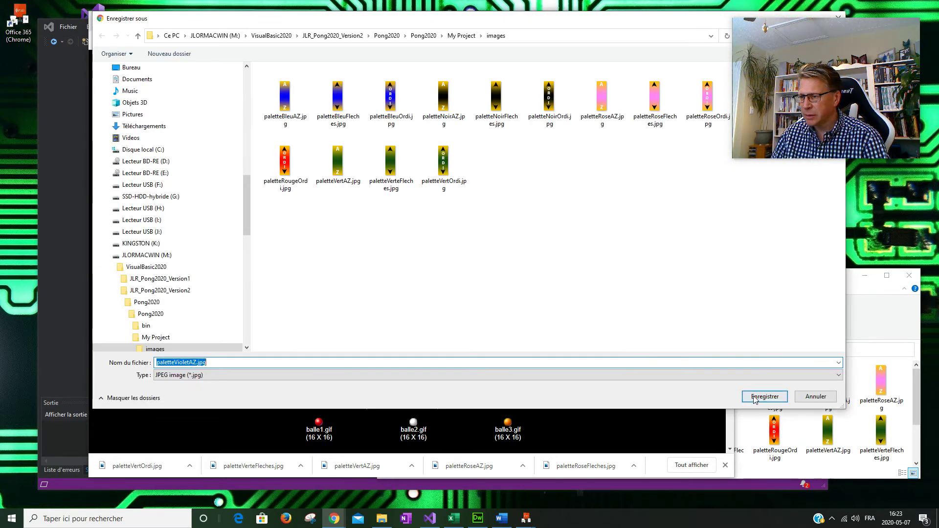
click(754, 397)
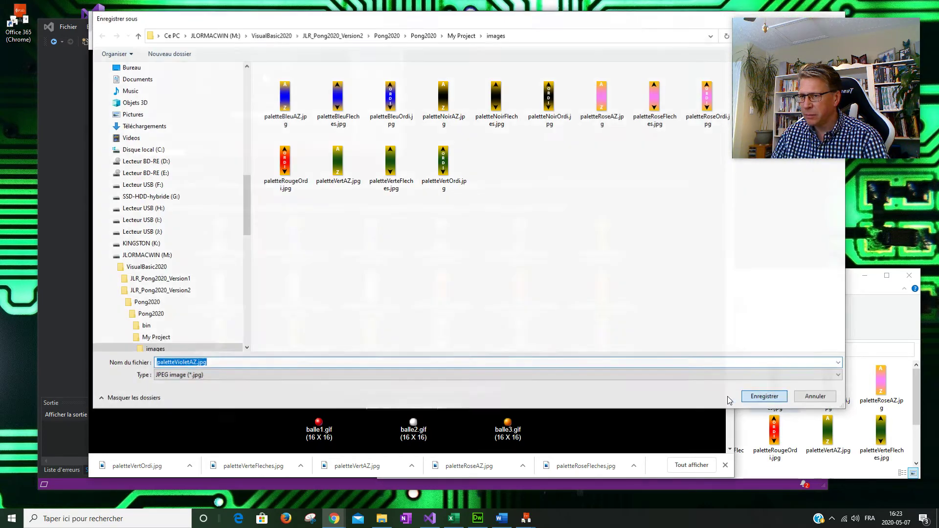
right_click(522, 339)
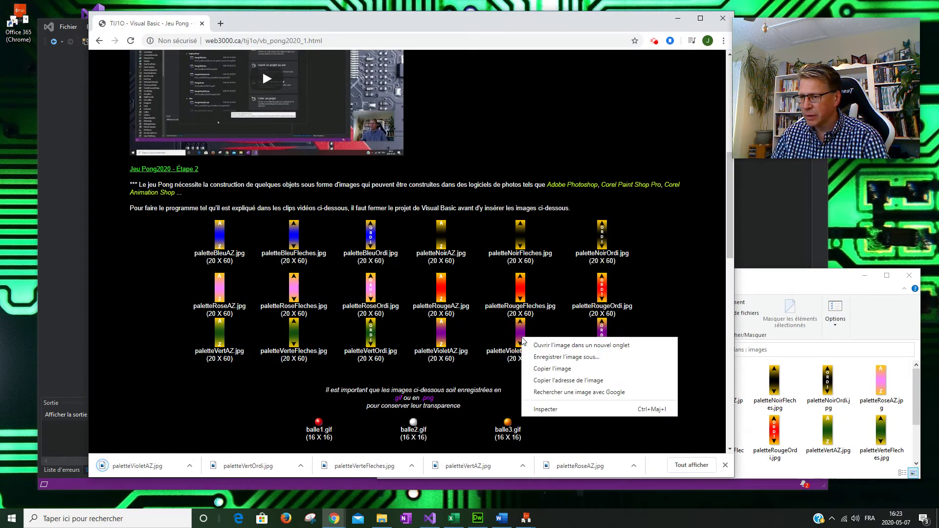
click(636, 356)
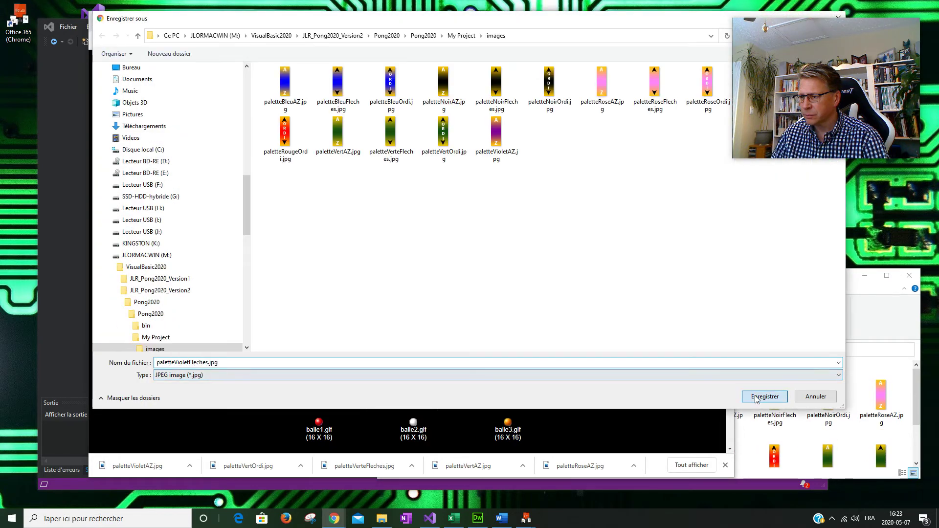
click(755, 397)
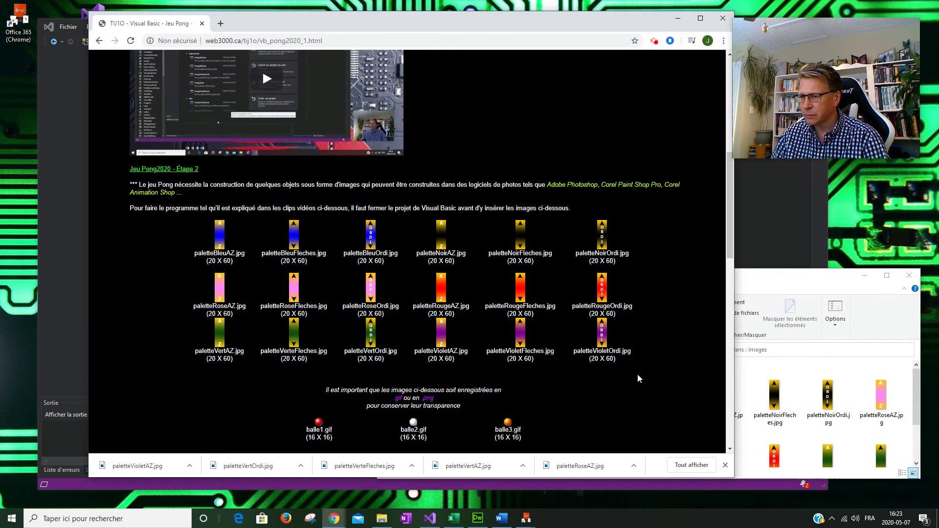
right_click(601, 333)
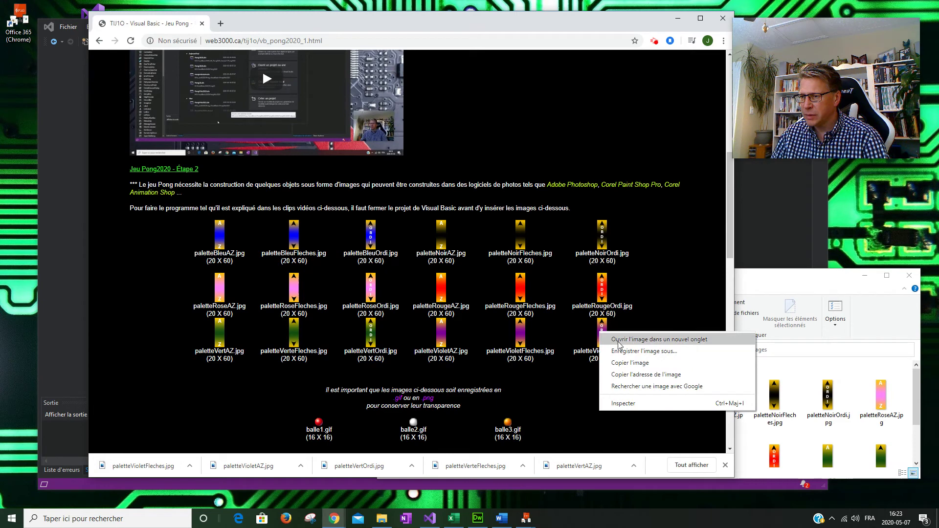
click(634, 352)
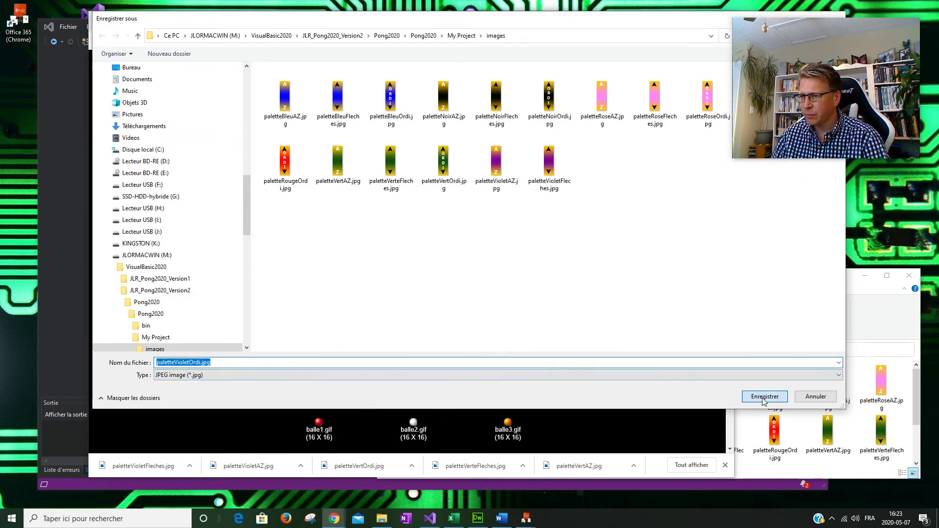
click(764, 397)
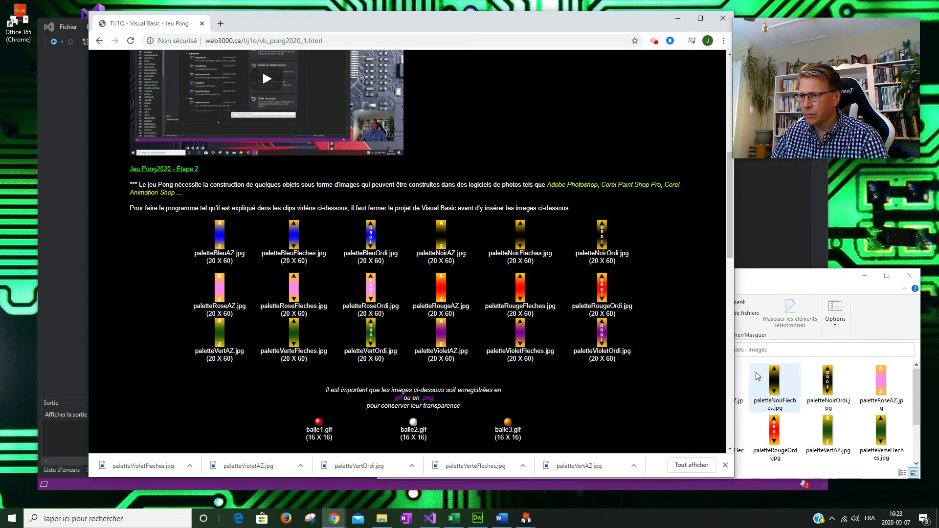
drag(801, 275, 825, 172)
scroll(723, 318, down, 1)
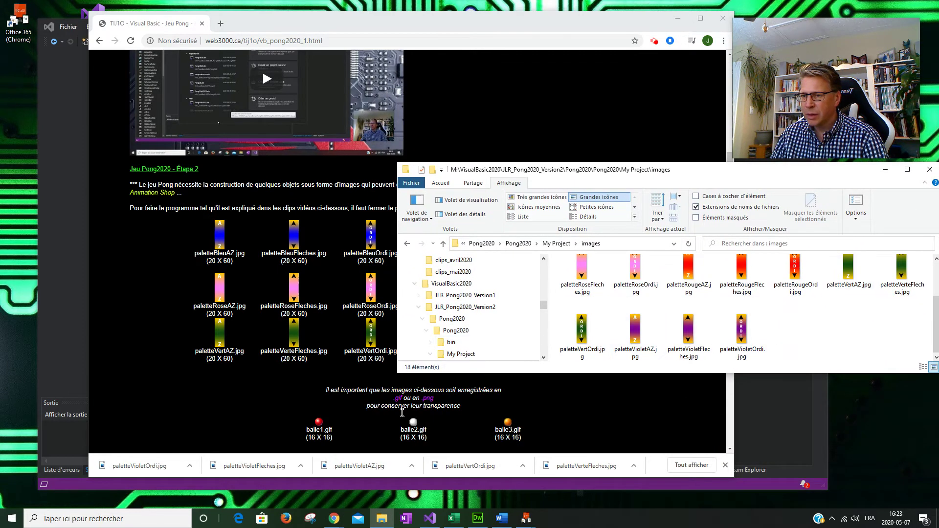
right_click(319, 429)
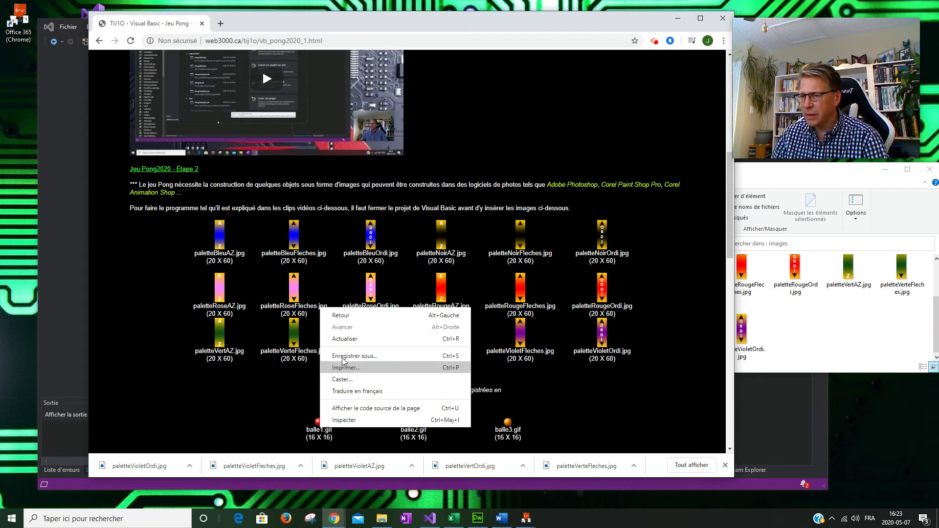
click(353, 357)
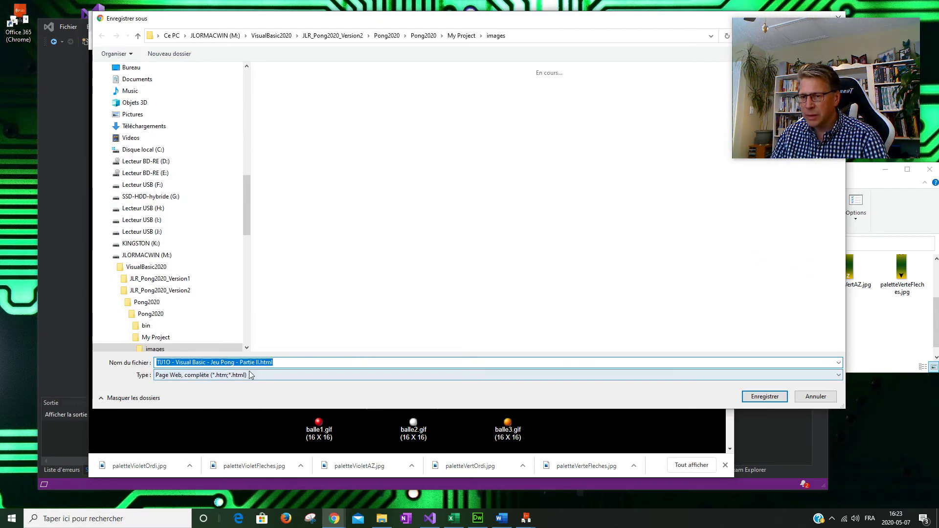
click(815, 397)
Save the three ball images balle1.gif, balle2.gif and balle3.gif from the course page into the images folder
scroll(303, 396, down, 2)
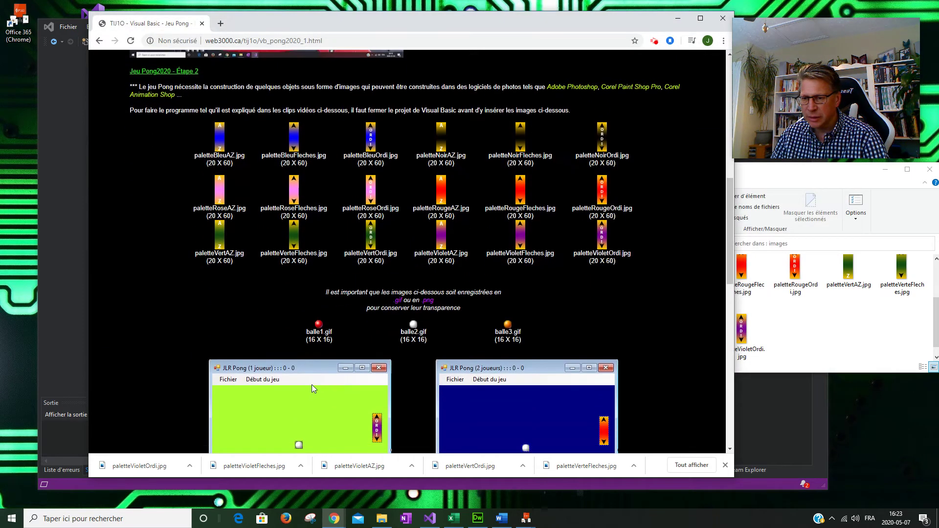
right_click(318, 326)
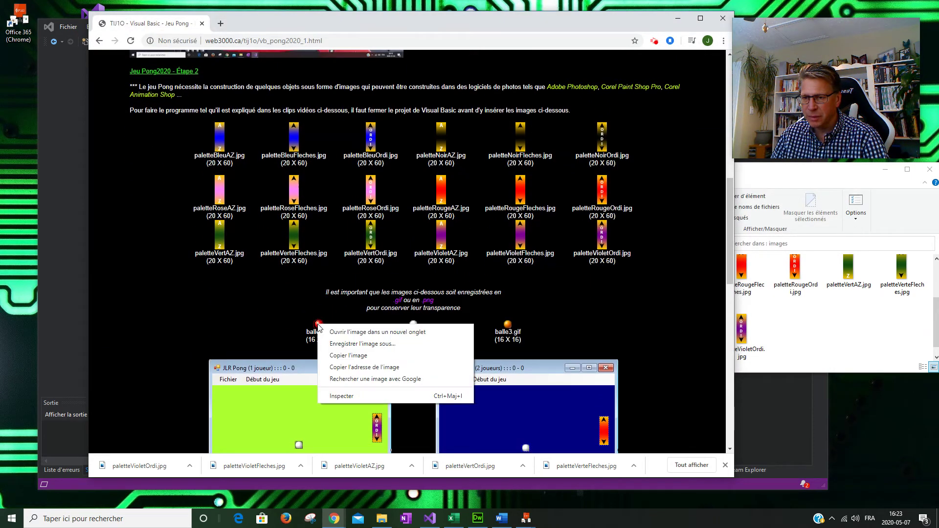
click(334, 343)
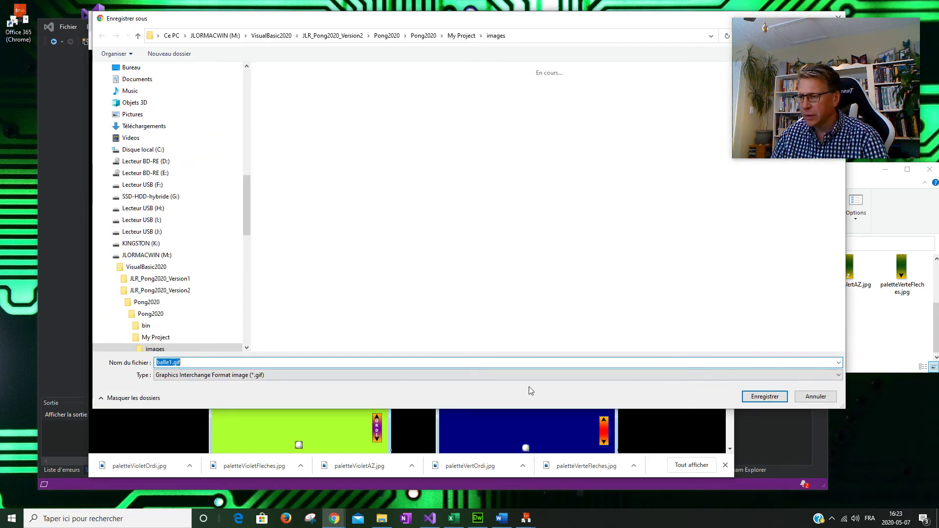
click(755, 399)
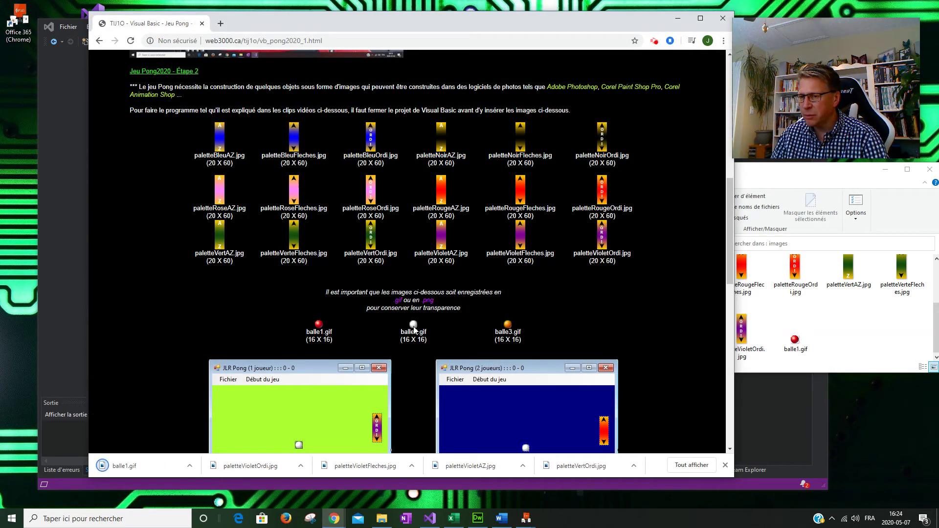
right_click(414, 329)
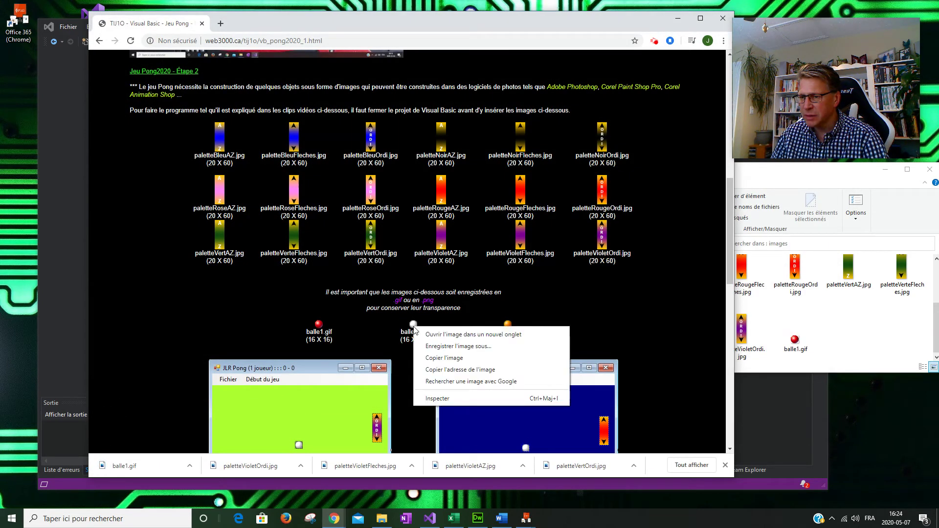
click(432, 346)
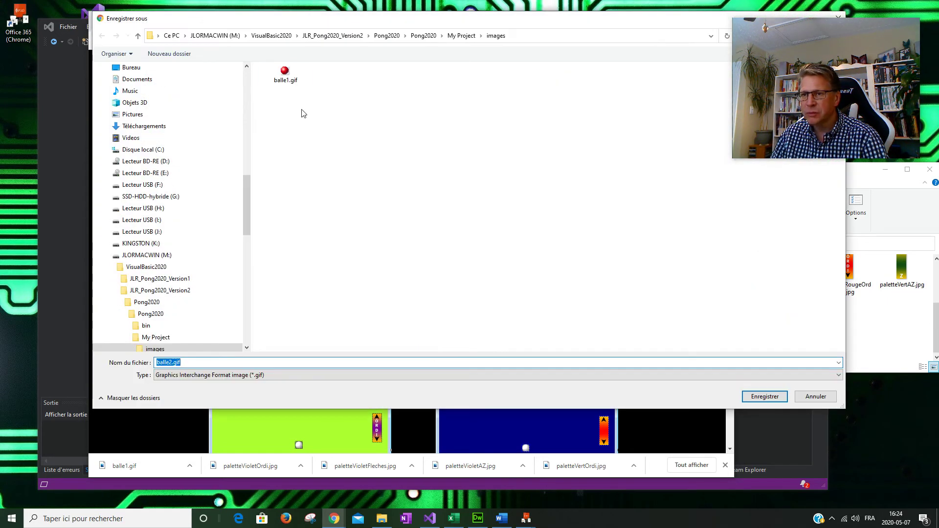
click(764, 398)
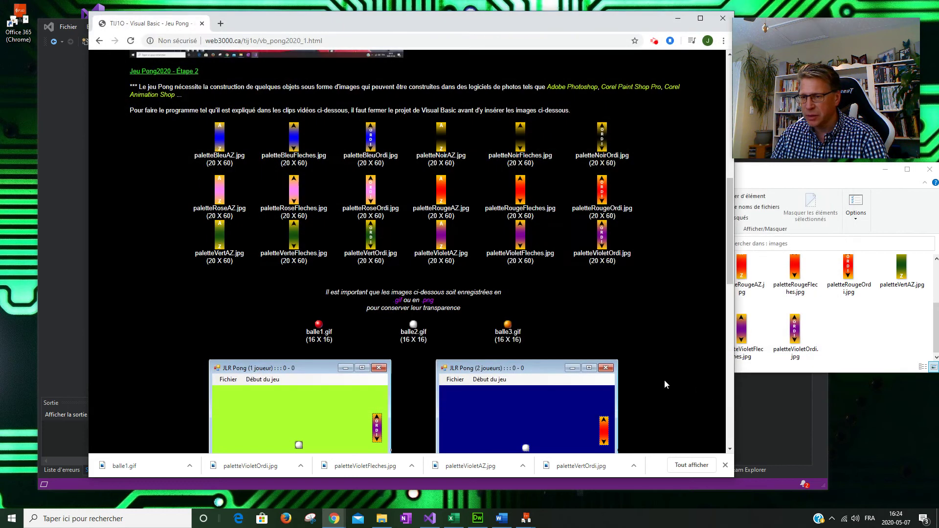
right_click(507, 327)
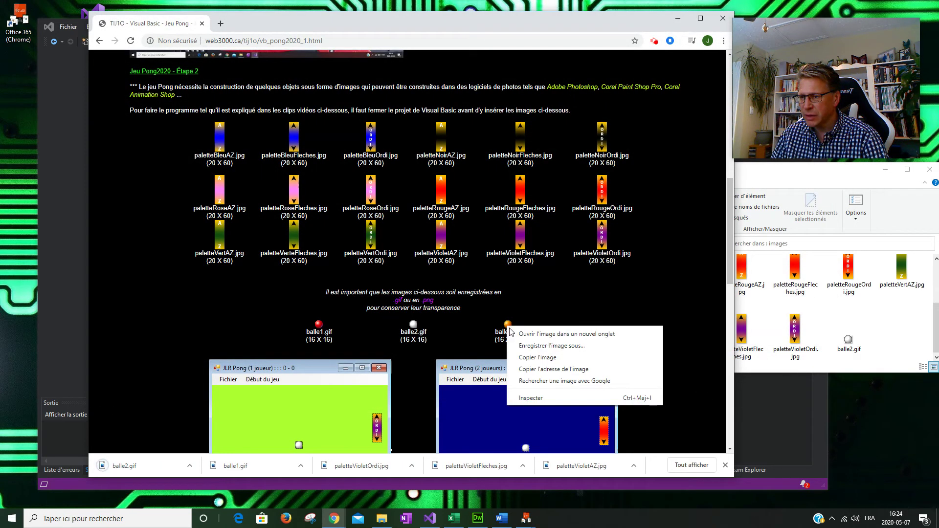
click(529, 345)
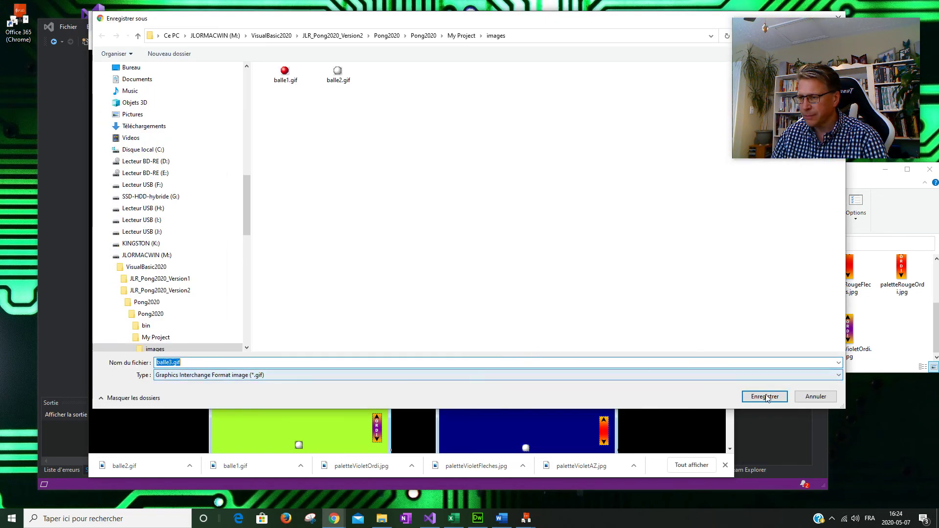
click(764, 394)
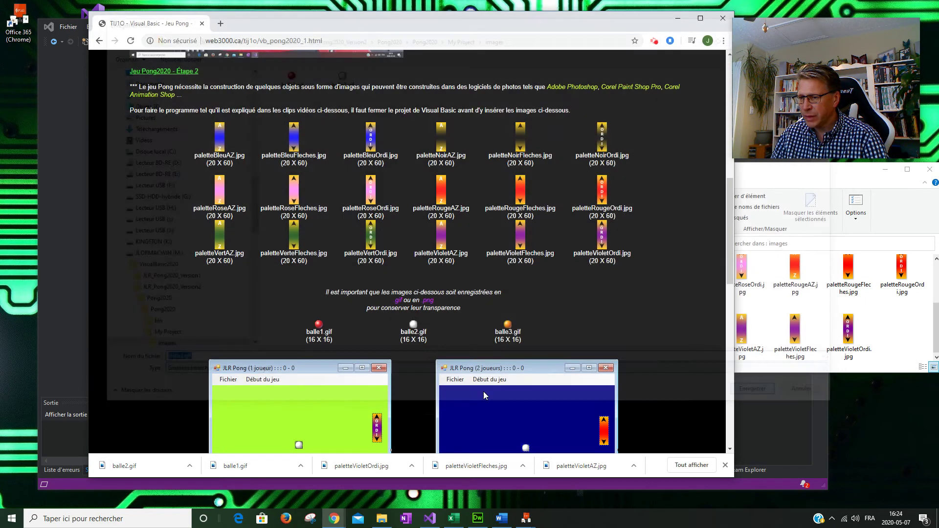
Save the one-player and two-player game screenshots, PongUnJoueur.png and PongDeuxJoueurs.png, into the images folder
scroll(405, 377, down, 2)
right_click(331, 321)
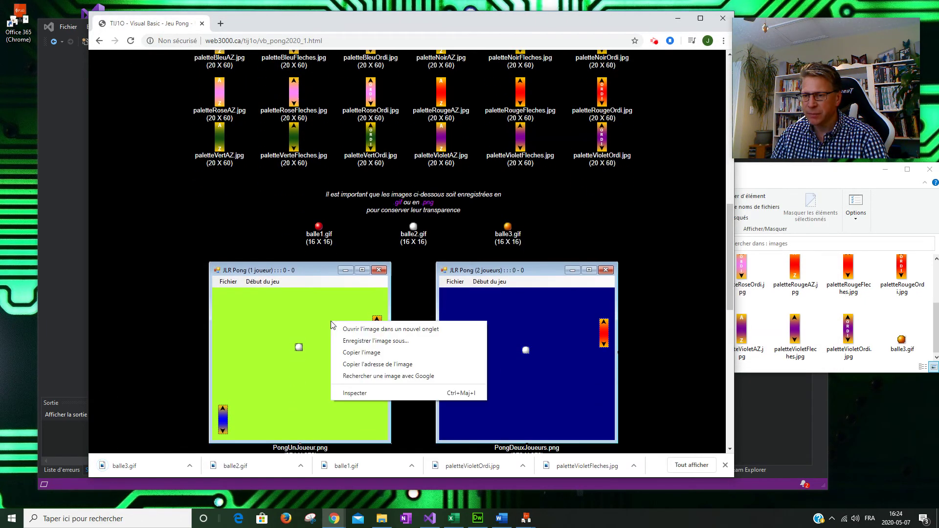
click(351, 341)
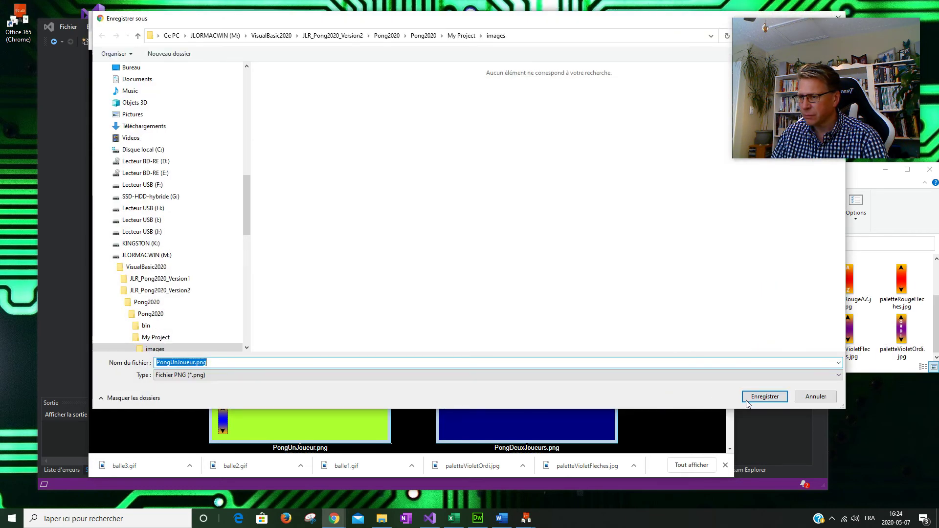
click(765, 396)
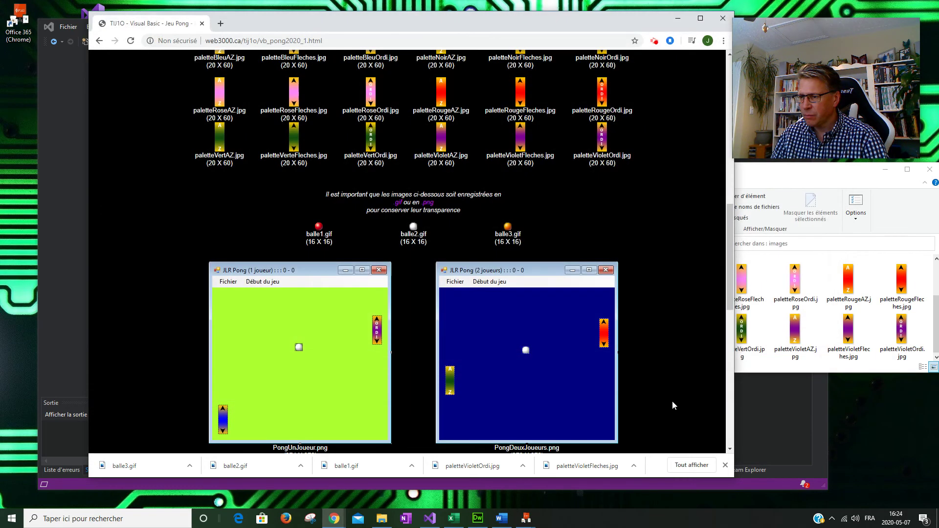
right_click(568, 382)
click(603, 409)
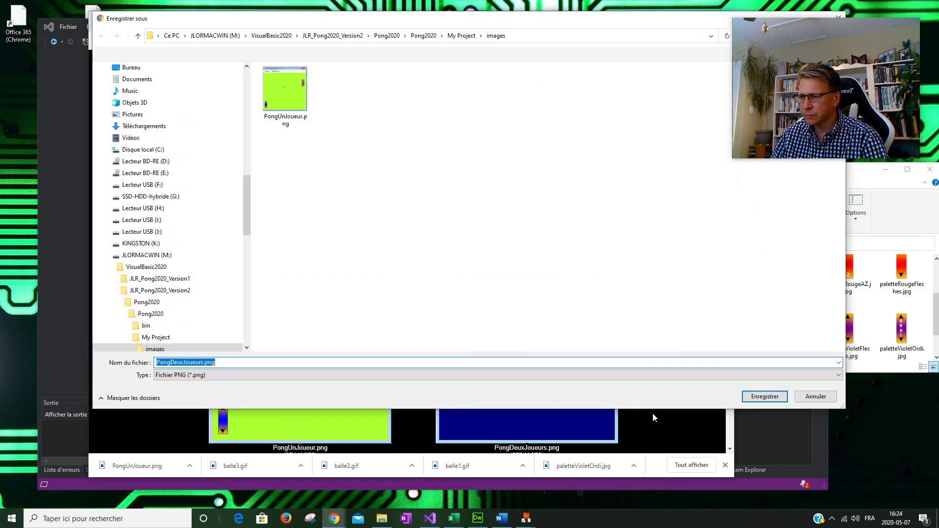
click(765, 397)
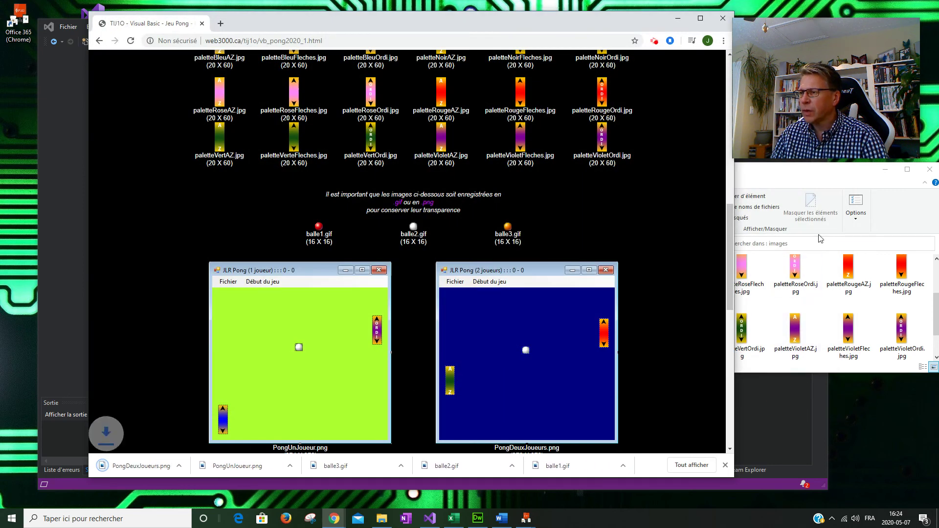
Bring the File Explorer window over the course page and make it taller to check all saved images in the images folder
drag(801, 175, 593, 132)
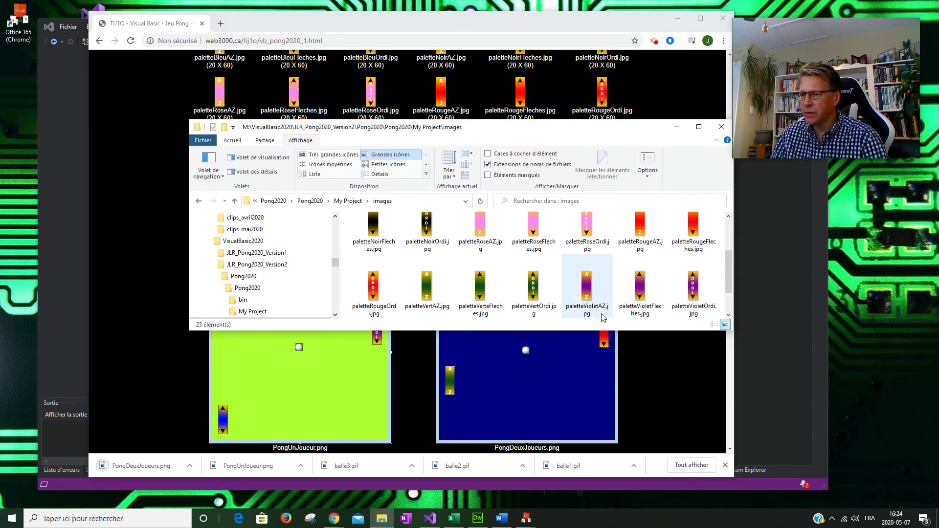
drag(581, 332, 588, 491)
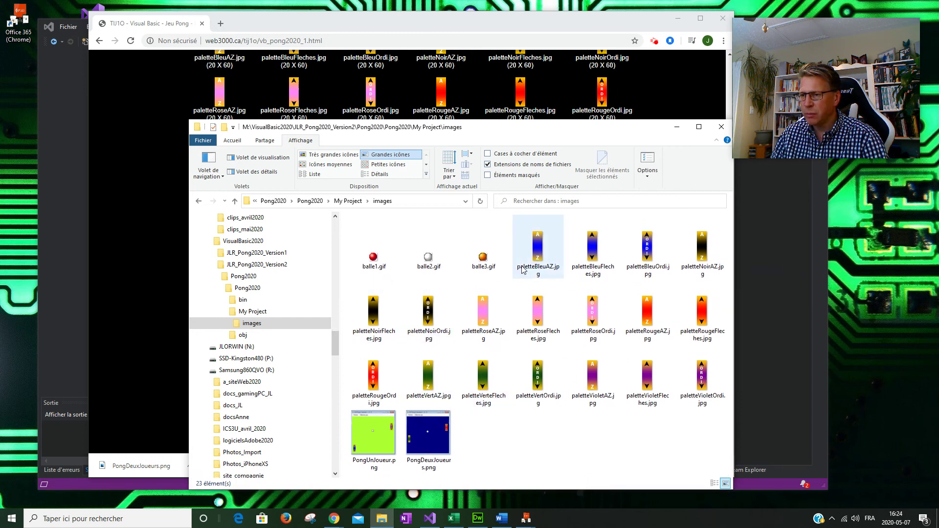